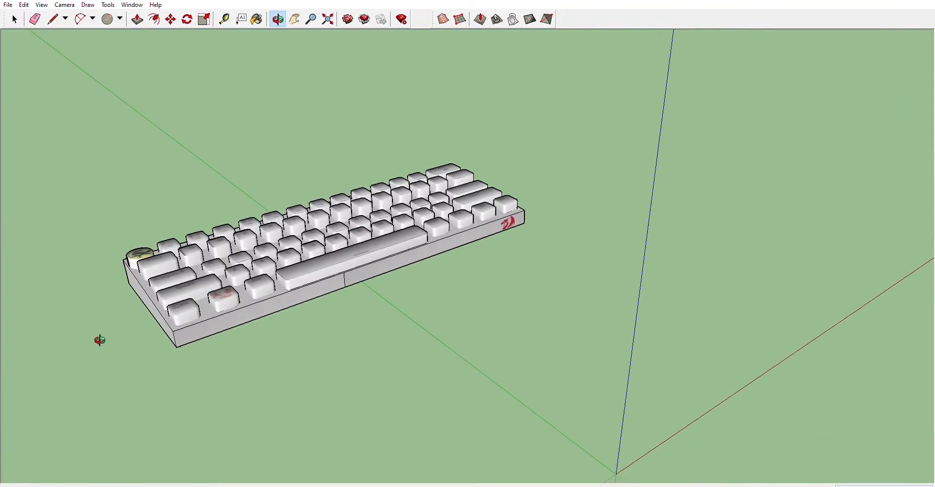
Orbit and zoom around the finished keyboard model to examine it.
{"action": "scroll", "coordinate": [418, 167], "scroll_direction": "up", "scroll_amount": 2}
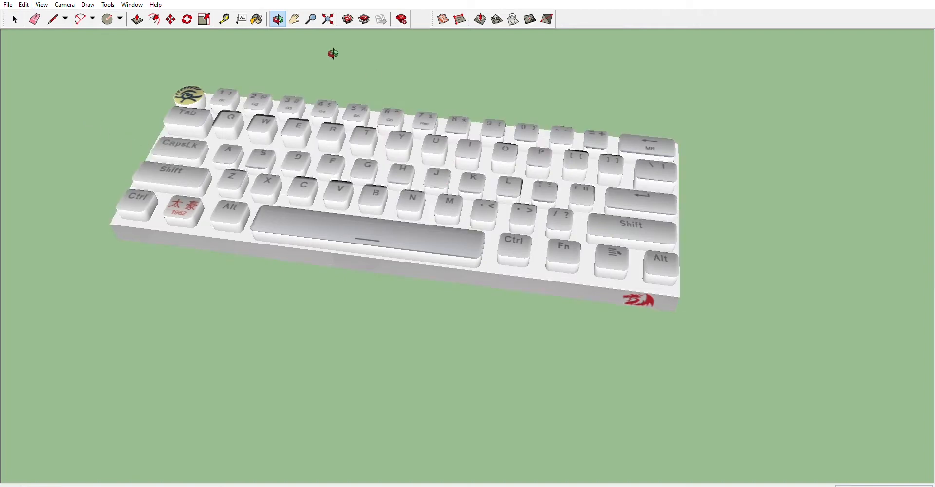
{"action": "scroll", "coordinate": [261, 157], "scroll_direction": "up", "scroll_amount": 5}
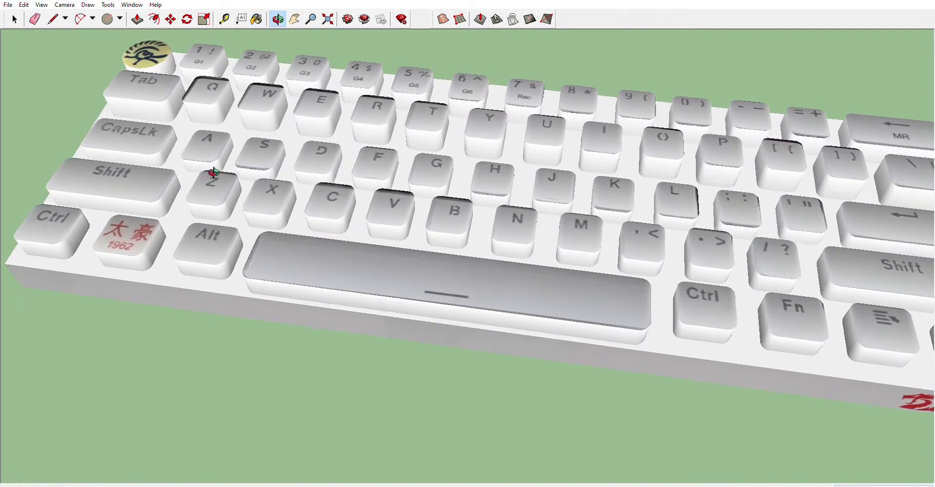
{"action": "left_click_drag", "start_coordinate": [169, 172], "coordinate": [448, 264]}
{"action": "scroll", "coordinate": [439, 261], "scroll_direction": "down", "scroll_amount": 3}
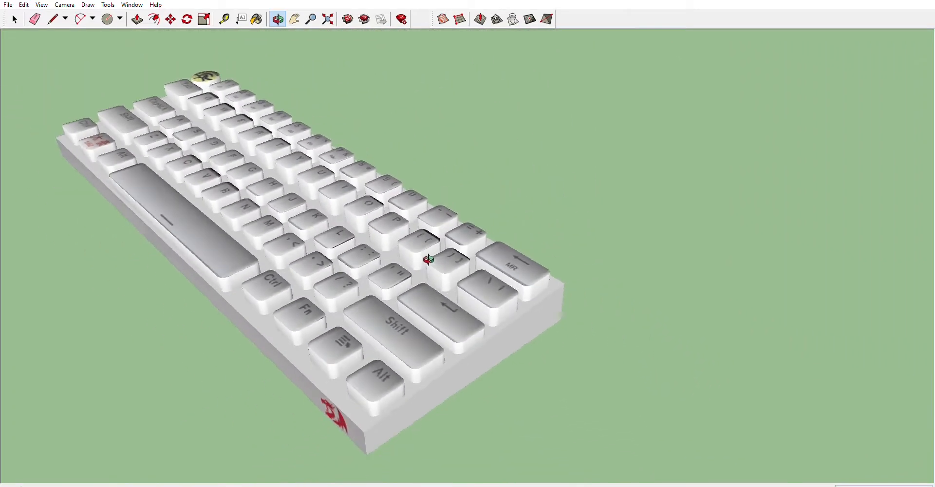
{"action": "left_click_drag", "start_coordinate": [302, 291], "coordinate": [506, 357]}
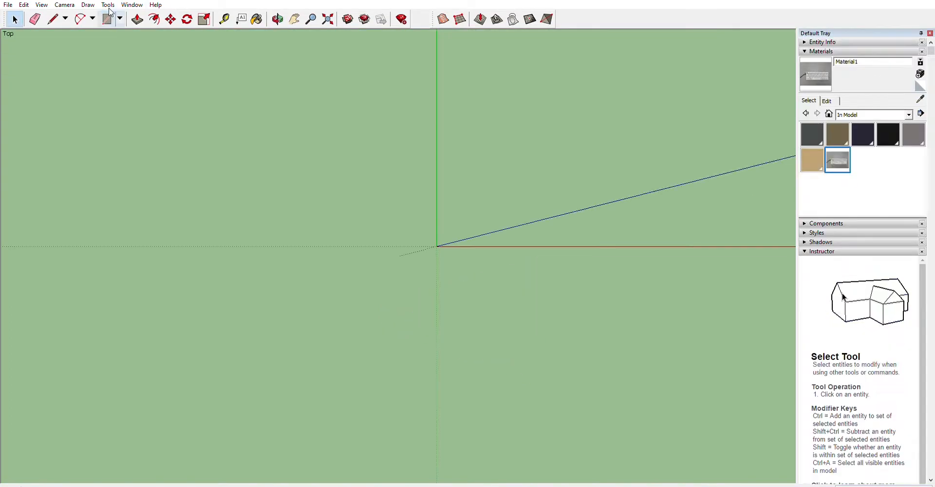
Draw a large rectangle in top view and paint it with the keyboard photo material.
{"action": "key", "text": "r"}
{"action": "left_click", "coordinate": [244, 98]}
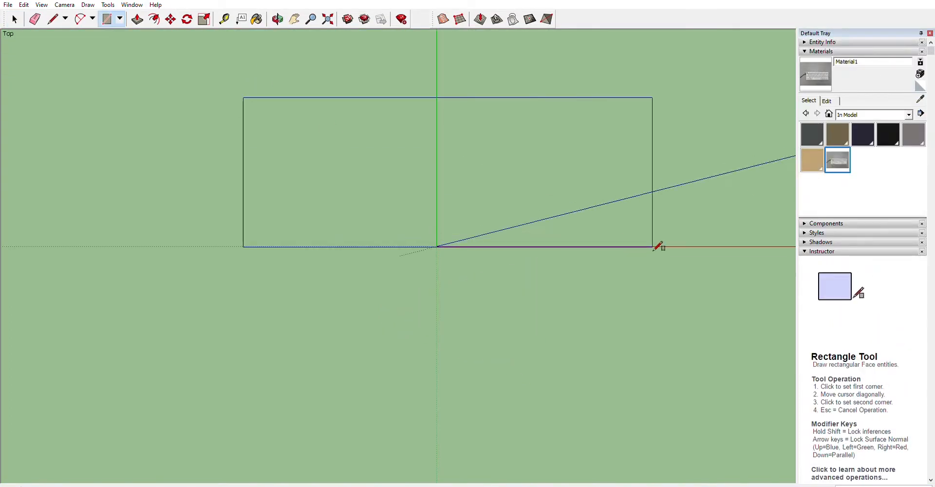
{"action": "left_click", "coordinate": [666, 247]}
{"action": "key", "text": "b"}
{"action": "left_click", "coordinate": [429, 166]}
Position the photo texture on the rectangle so a single keyboard image fills the face.
{"action": "scroll", "coordinate": [504, 170], "scroll_direction": "up", "scroll_amount": 3}
{"action": "right_click", "coordinate": [460, 174]}
{"action": "left_click", "coordinate": [501, 246]}
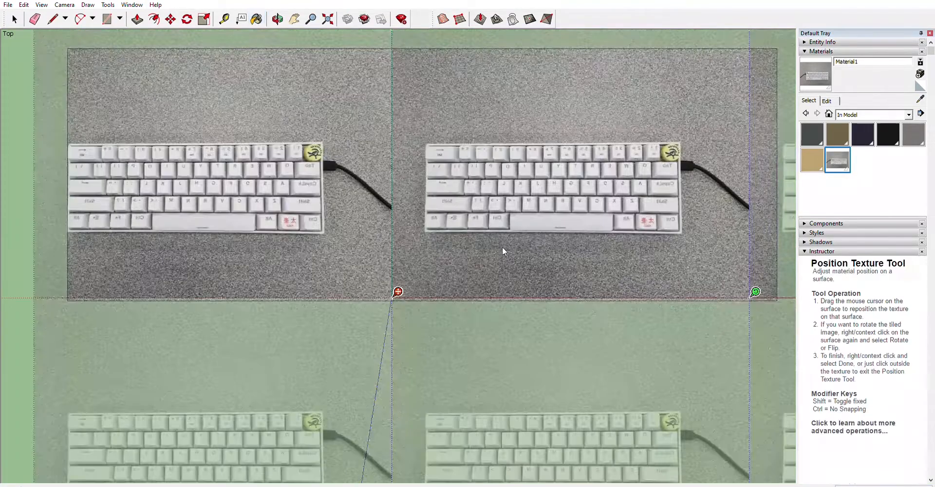
{"action": "scroll", "coordinate": [237, 209], "scroll_direction": "down", "scroll_amount": 6}
{"action": "left_click_drag", "start_coordinate": [428, 234], "coordinate": [555, 234]}
{"action": "left_click_drag", "start_coordinate": [380, 140], "coordinate": [294, 175]}
{"action": "right_click", "coordinate": [370, 174]}
{"action": "left_click", "coordinate": [453, 202]}
{"action": "left_click_drag", "start_coordinate": [398, 205], "coordinate": [350, 217]}
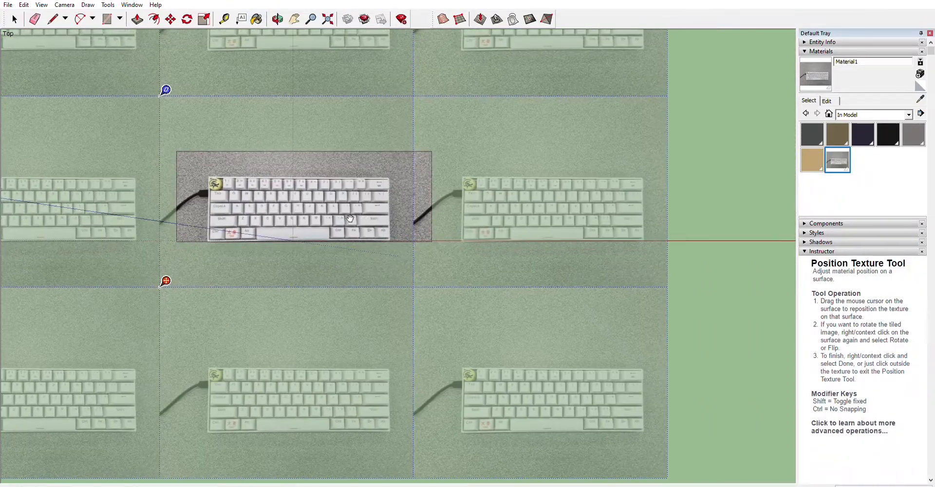
{"action": "left_click", "coordinate": [512, 112]}
Draw a rectangle tracing the keyboard's outline within the photo.
{"action": "scroll", "coordinate": [233, 223], "scroll_direction": "up", "scroll_amount": 4}
{"action": "scroll", "coordinate": [184, 214], "scroll_direction": "up", "scroll_amount": 1}
{"action": "scroll", "coordinate": [180, 256], "scroll_direction": "down", "scroll_amount": 2}
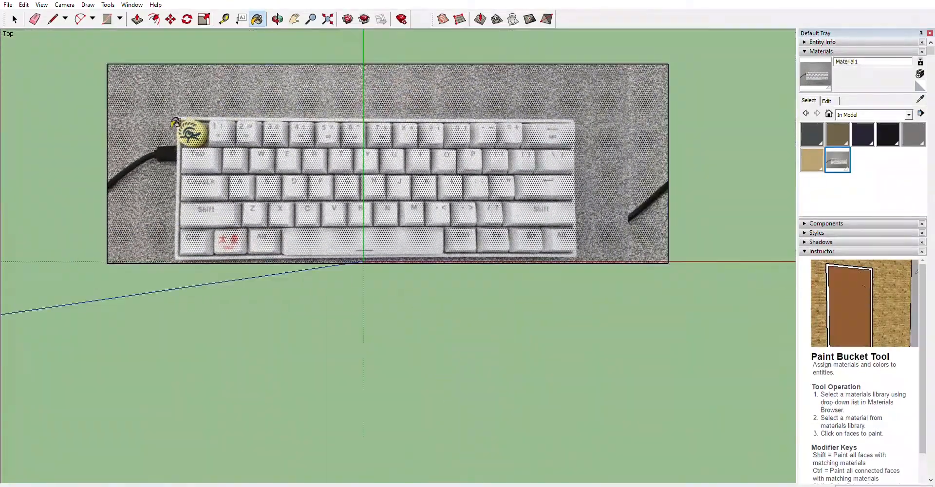
{"action": "key", "text": "r"}
{"action": "left_click", "coordinate": [175, 259]}
{"action": "left_click", "coordinate": [577, 118]}
Erase the surrounding photo edges so only the keyboard-sized textured face remains.
{"action": "key", "text": "e"}
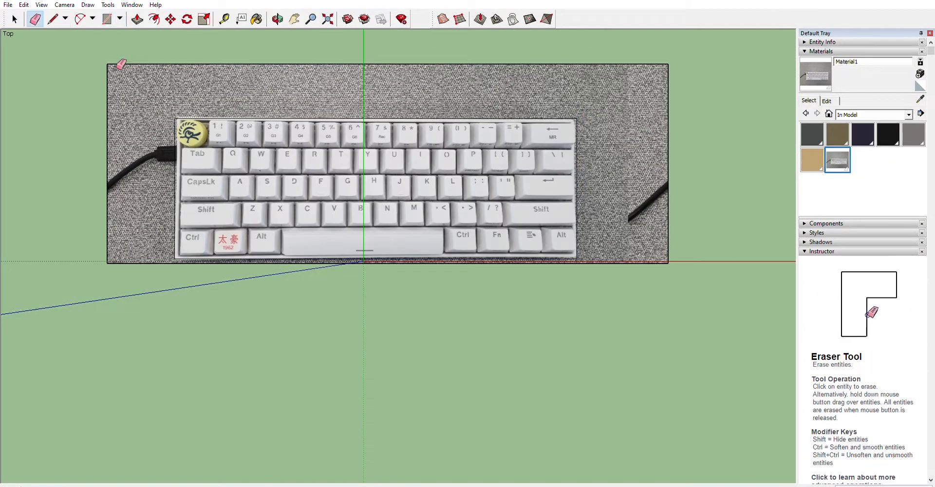
{"action": "left_click_drag", "start_coordinate": [116, 63], "coordinate": [105, 74]}
{"action": "left_click_drag", "start_coordinate": [673, 259], "coordinate": [664, 267]}
{"action": "scroll", "coordinate": [263, 168], "scroll_direction": "up", "scroll_amount": 5}
{"action": "scroll", "coordinate": [331, 103], "scroll_direction": "down", "scroll_amount": 4}
{"action": "scroll", "coordinate": [335, 99], "scroll_direction": "up", "scroll_amount": 2}
{"action": "key", "text": "l"}
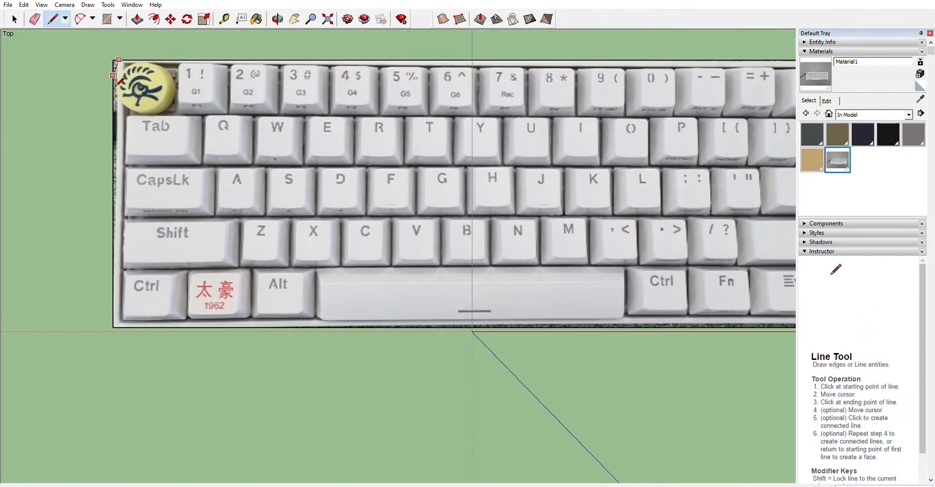
{"action": "left_click", "coordinate": [34, 18]}
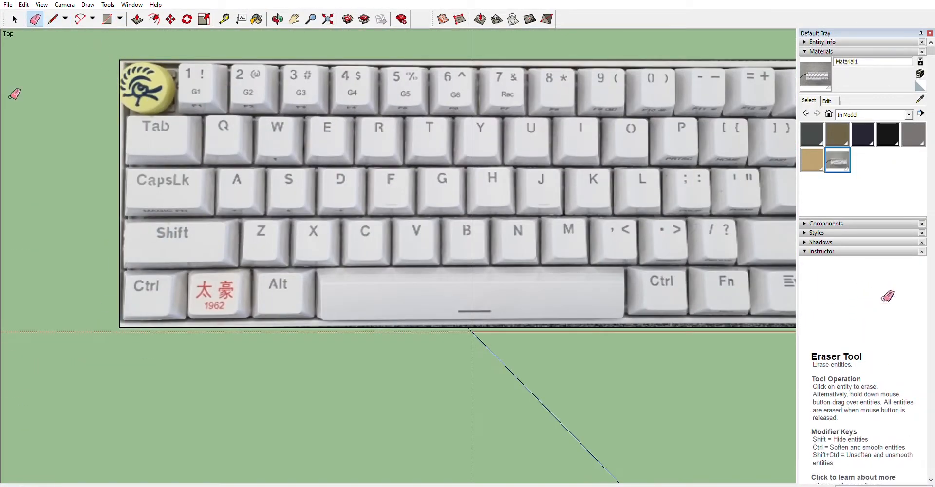
{"action": "scroll", "coordinate": [638, 77], "scroll_direction": "down", "scroll_amount": 2}
{"action": "key", "text": "l"}
{"action": "scroll", "coordinate": [553, 287], "scroll_direction": "up", "scroll_amount": 3}
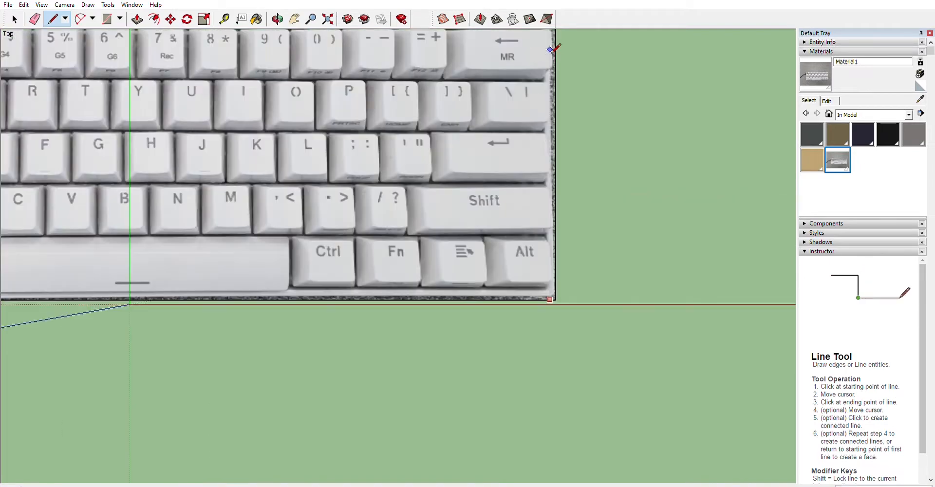
{"action": "scroll", "coordinate": [554, 47], "scroll_direction": "up", "scroll_amount": 1}
{"action": "key", "text": "e"}
{"action": "scroll", "coordinate": [574, 94], "scroll_direction": "down", "scroll_amount": 3}
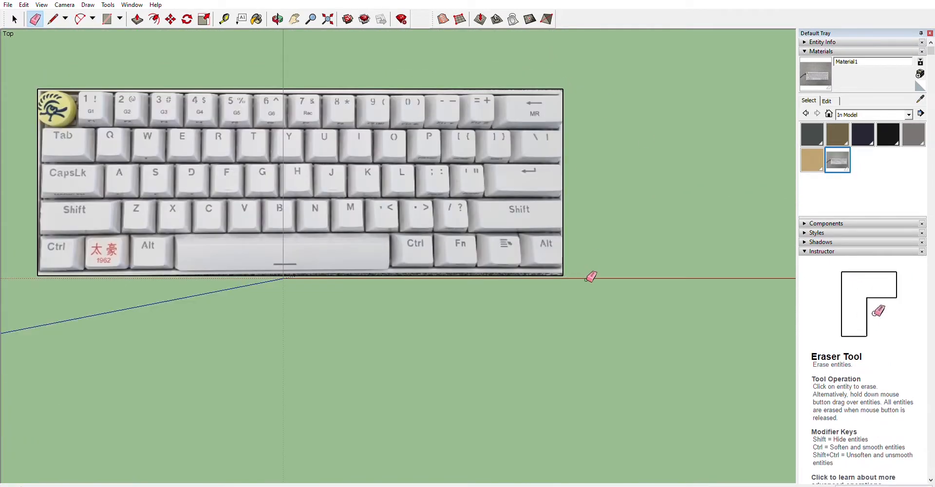
{"action": "key", "text": "l"}
{"action": "scroll", "coordinate": [49, 289], "scroll_direction": "up", "scroll_amount": 2}
{"action": "scroll", "coordinate": [39, 275], "scroll_direction": "up", "scroll_amount": 3}
{"action": "scroll", "coordinate": [30, 258], "scroll_direction": "down", "scroll_amount": 3}
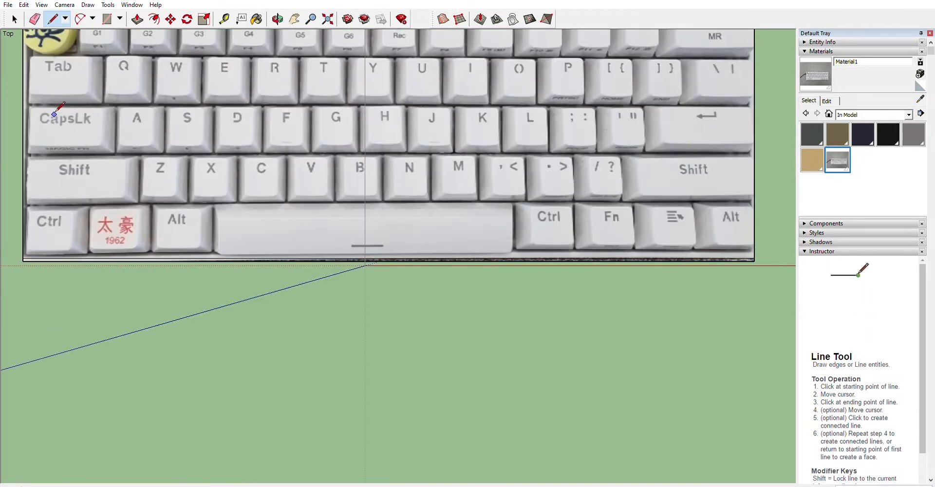
{"action": "key", "text": "e"}
{"action": "left_click", "coordinate": [757, 261]}
Select the keyboard photo face and place a copy of it beside the original.
{"action": "scroll", "coordinate": [760, 258], "scroll_direction": "down", "scroll_amount": 2}
{"action": "scroll", "coordinate": [536, 217], "scroll_direction": "up", "scroll_amount": 2}
{"action": "scroll", "coordinate": [438, 231], "scroll_direction": "down", "scroll_amount": 2}
{"action": "key", "text": "space"}
{"action": "left_click_drag", "start_coordinate": [277, 120], "coordinate": [707, 291]}
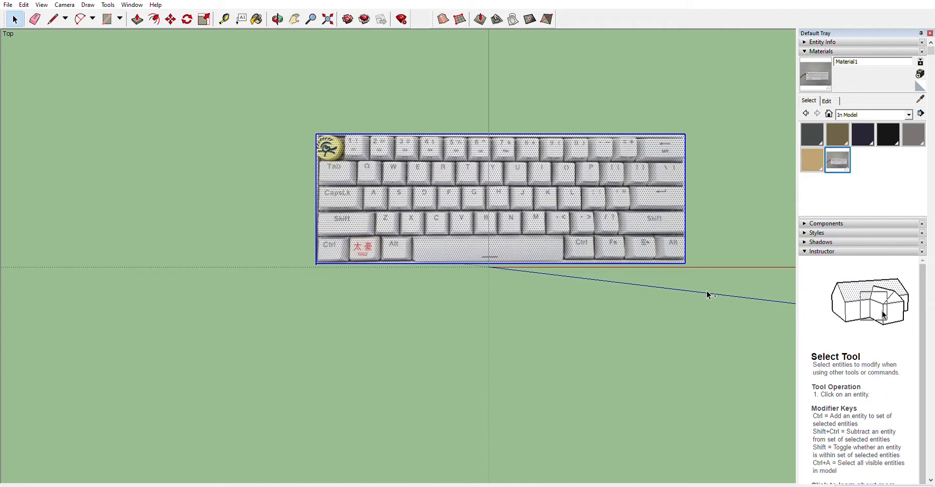
{"action": "key", "text": "m"}
{"action": "scroll", "coordinate": [292, 264], "scroll_direction": "down", "scroll_amount": 1}
{"action": "left_click", "coordinate": [319, 262]}
{"action": "key", "text": "ctrl"}
{"action": "scroll", "coordinate": [19, 249], "scroll_direction": "down", "scroll_amount": 1}
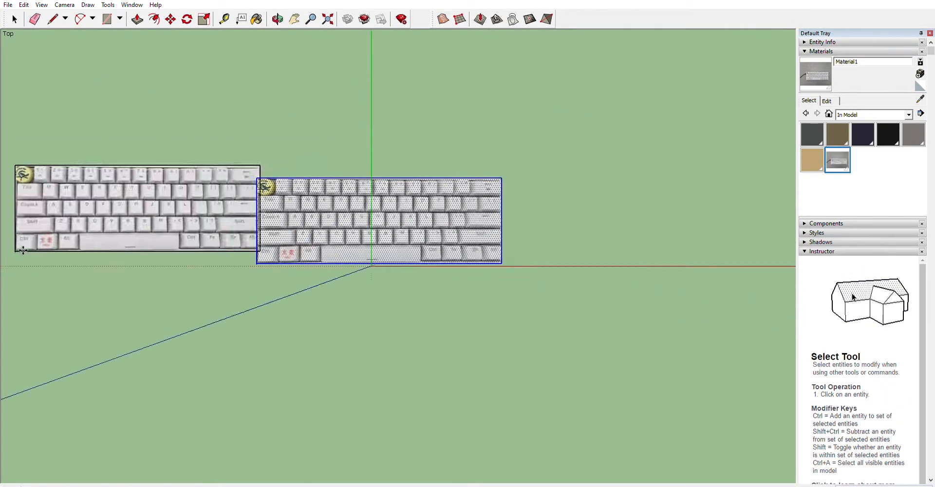
{"action": "scroll", "coordinate": [23, 250], "scroll_direction": "down", "scroll_amount": 2}
{"action": "left_click", "coordinate": [323, 261]}
Draw a rectangle over the '1 !' key cap.
{"action": "key", "text": "space"}
{"action": "scroll", "coordinate": [165, 223], "scroll_direction": "up", "scroll_amount": 6}
{"action": "scroll", "coordinate": [270, 158], "scroll_direction": "up", "scroll_amount": 5}
{"action": "key", "text": "r"}
{"action": "left_click", "coordinate": [202, 167]}
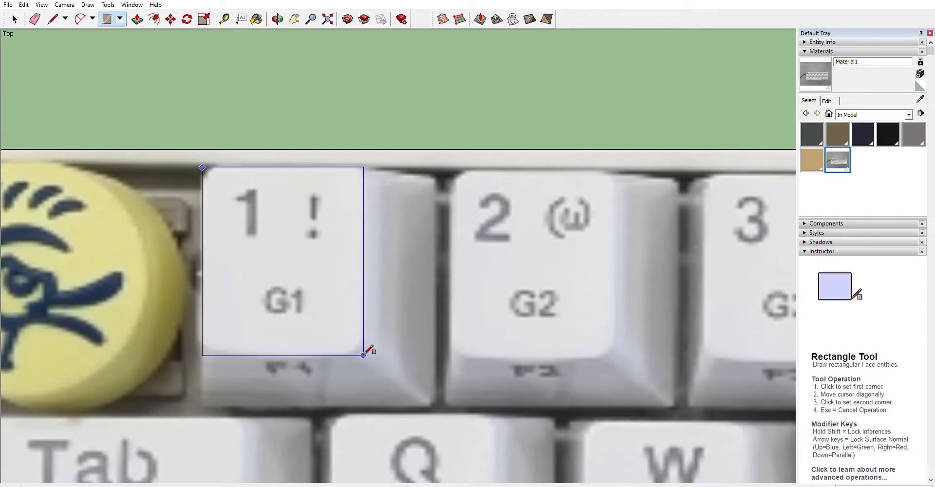
Round the corners of the 1 key rectangle with 2-Point Arcs, tidying the bottom edge with lines.
{"action": "key", "text": "a"}
{"action": "scroll", "coordinate": [231, 177], "scroll_direction": "up", "scroll_amount": 5}
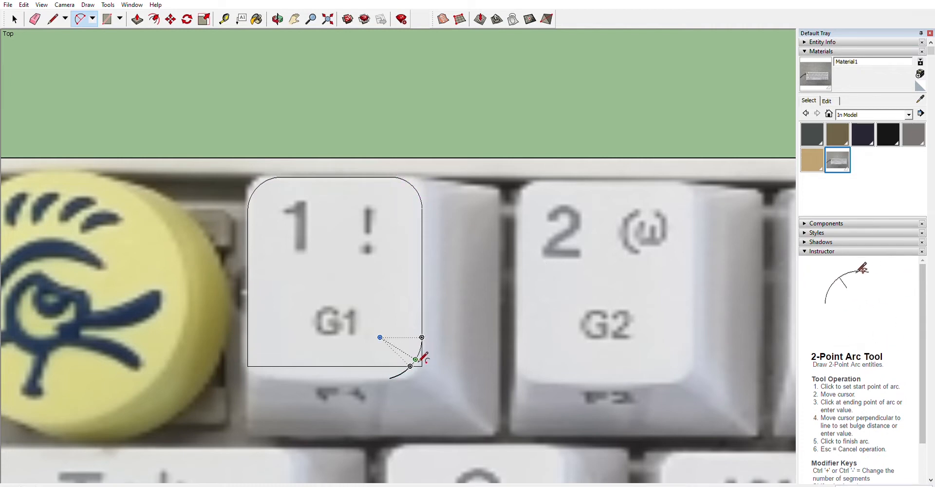
{"action": "left_click", "coordinate": [277, 378]}
{"action": "key", "text": "l"}
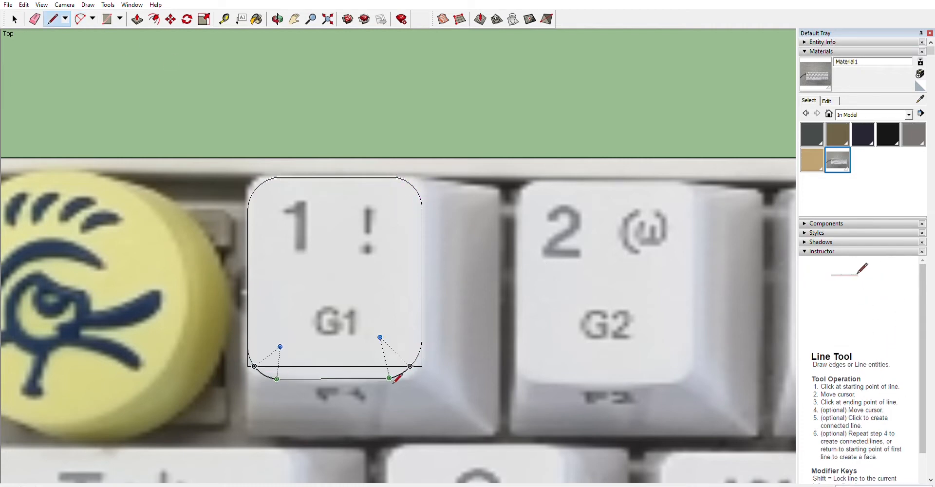
{"action": "key", "text": "e"}
{"action": "key", "text": "l"}
{"action": "left_click", "coordinate": [390, 378]}
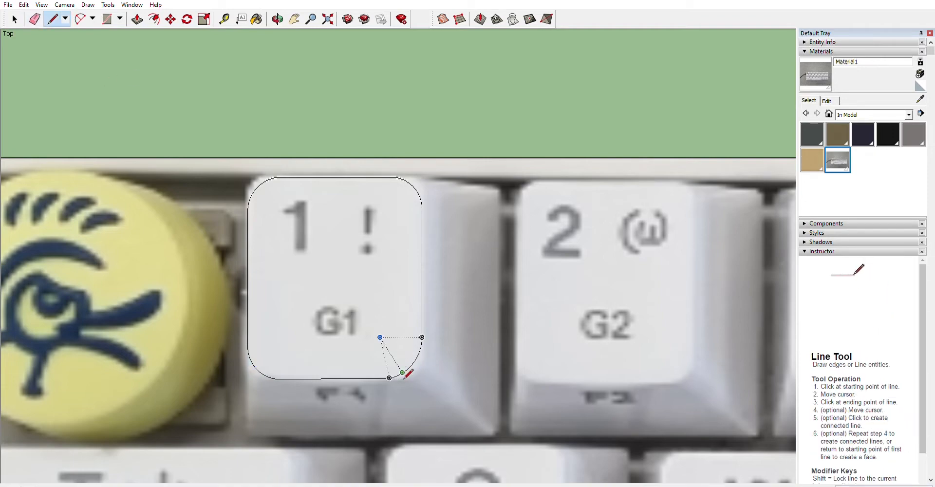
{"action": "left_click", "coordinate": [404, 378]}
{"action": "left_click", "coordinate": [81, 19]}
{"action": "left_click", "coordinate": [404, 378]}
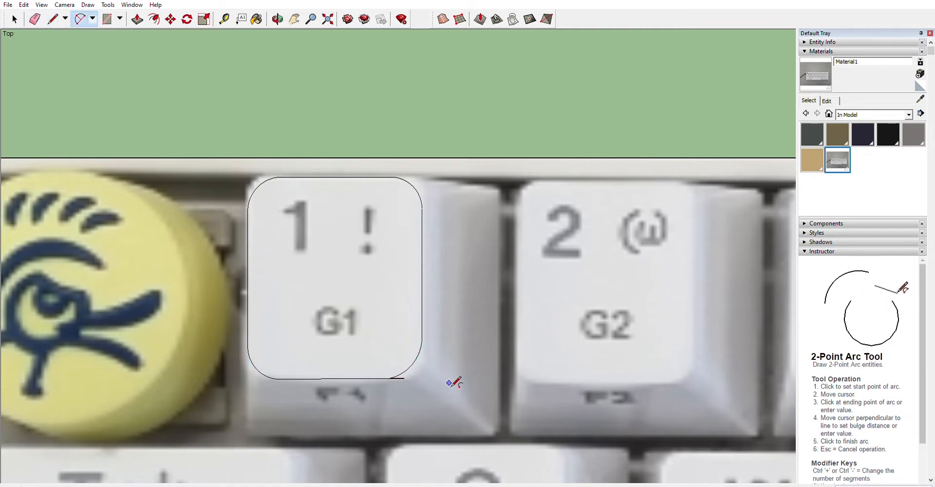
Select the rounded key outline and copy it onto the 2, 3 and 4 keys.
{"action": "left_click", "coordinate": [11, 16]}
{"action": "scroll", "coordinate": [339, 324], "scroll_direction": "down", "scroll_amount": 5}
{"action": "left_click_drag", "start_coordinate": [309, 279], "coordinate": [371, 352]}
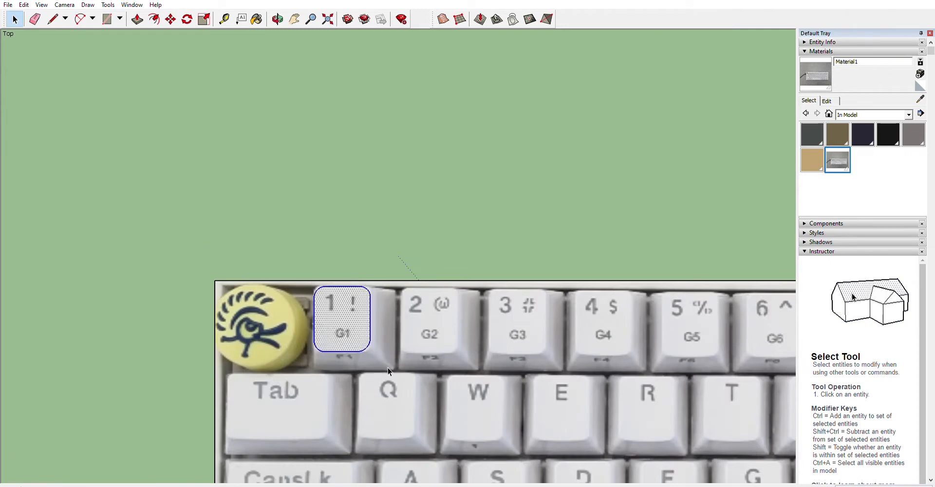
{"action": "scroll", "coordinate": [378, 344], "scroll_direction": "up", "scroll_amount": 5}
{"action": "left_click", "coordinate": [379, 329]}
{"action": "left_click", "coordinate": [378, 329]}
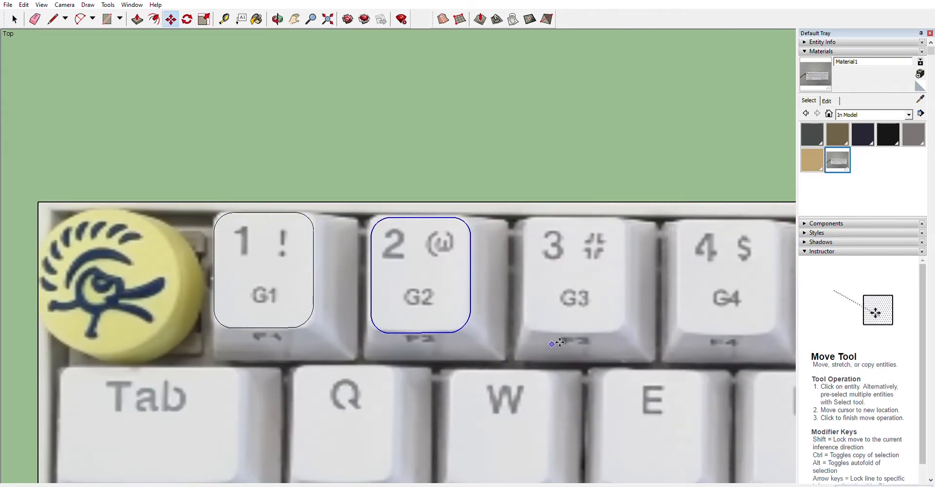
{"action": "key", "text": "ctrl"}
{"action": "left_click", "coordinate": [530, 326]}
{"action": "scroll", "coordinate": [530, 326], "scroll_direction": "down", "scroll_amount": 5}
{"action": "left_click", "coordinate": [388, 318]}
{"action": "key", "text": "ctrl"}
{"action": "scroll", "coordinate": [440, 320], "scroll_direction": "up", "scroll_amount": 5}
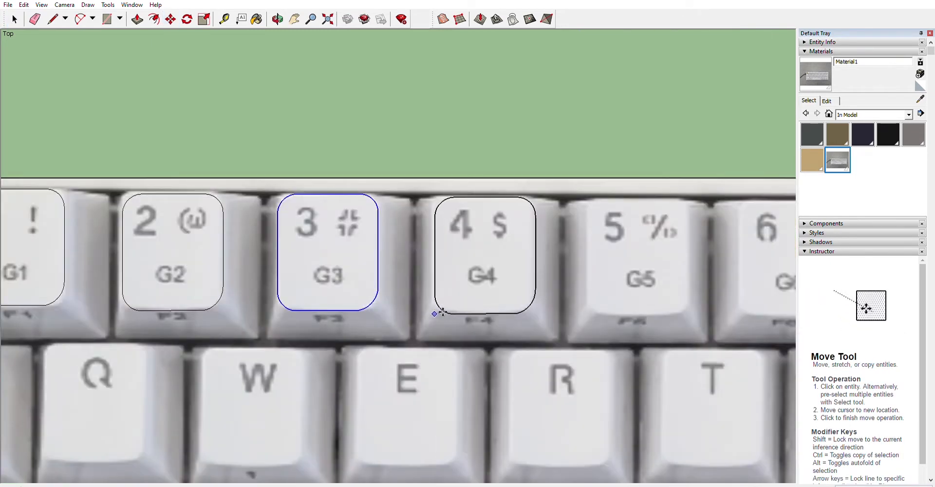
{"action": "left_click", "coordinate": [440, 314]}
Select the four key outlines and copy them onto the 5, 6, 7 and 8 keys.
{"action": "scroll", "coordinate": [412, 302], "scroll_direction": "down", "scroll_amount": 3}
{"action": "left_click", "coordinate": [15, 19]}
{"action": "left_click_drag", "start_coordinate": [175, 209], "coordinate": [487, 377]}
{"action": "left_click", "coordinate": [229, 277], "text": "shift"}
{"action": "left_click", "coordinate": [298, 279], "text": "shift"}
{"action": "left_click", "coordinate": [372, 279], "text": "shift"}
{"action": "left_click", "coordinate": [443, 281], "text": "shift"}
{"action": "scroll", "coordinate": [159, 265], "scroll_direction": "down", "scroll_amount": 4}
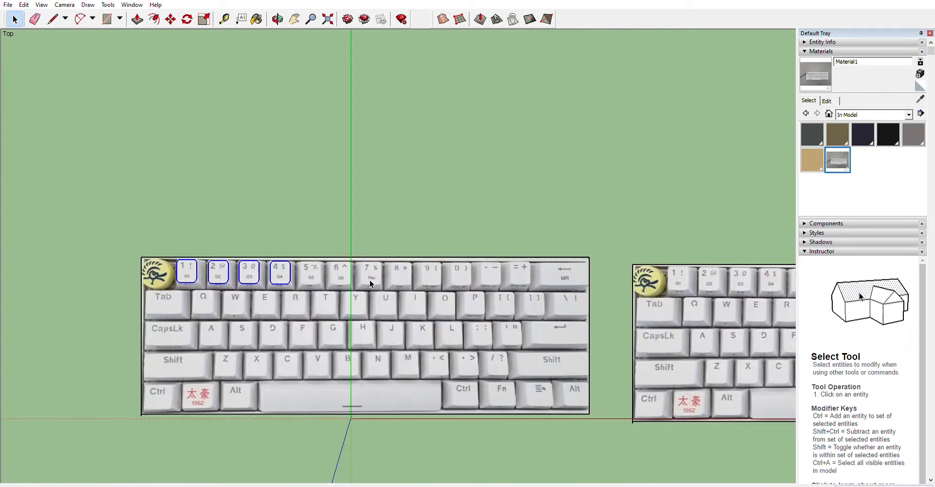
{"action": "key", "text": "m"}
{"action": "left_click", "coordinate": [175, 284], "text": "ctrl"}
{"action": "scroll", "coordinate": [301, 289], "scroll_direction": "up", "scroll_amount": 7}
{"action": "left_click", "coordinate": [296, 261]}
{"action": "scroll", "coordinate": [164, 248], "scroll_direction": "down", "scroll_amount": 3}
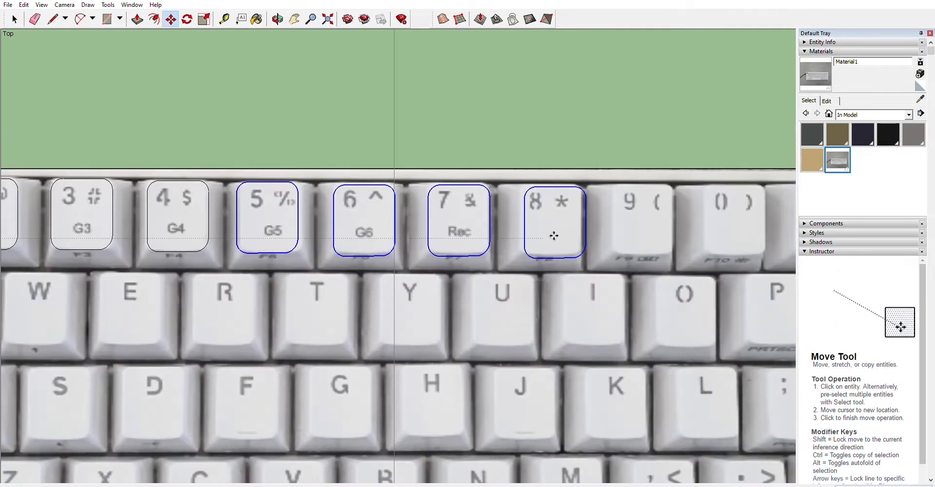
Adjust the position of the outline on the 8 key.
{"action": "left_click", "coordinate": [15, 19]}
{"action": "left_click", "coordinate": [588, 261]}
{"action": "mouse_move", "coordinate": [588, 261]}
{"action": "left_mouse_down"}
{"action": "mouse_move", "coordinate": [567, 149]}
{"action": "mouse_move", "coordinate": [518, 160]}
{"action": "mouse_move", "coordinate": [594, 267]}
{"action": "left_mouse_up"}
{"action": "left_click", "coordinate": [616, 232], "text": "shift"}
{"action": "left_click", "coordinate": [565, 230], "text": "shift"}
{"action": "key", "text": "Delete"}
{"action": "key", "text": "ctrl+z"}
{"action": "left_click", "coordinate": [556, 225], "text": "shift"}
{"action": "key", "text": "m"}
{"action": "scroll", "coordinate": [517, 251], "scroll_direction": "up", "scroll_amount": 5}
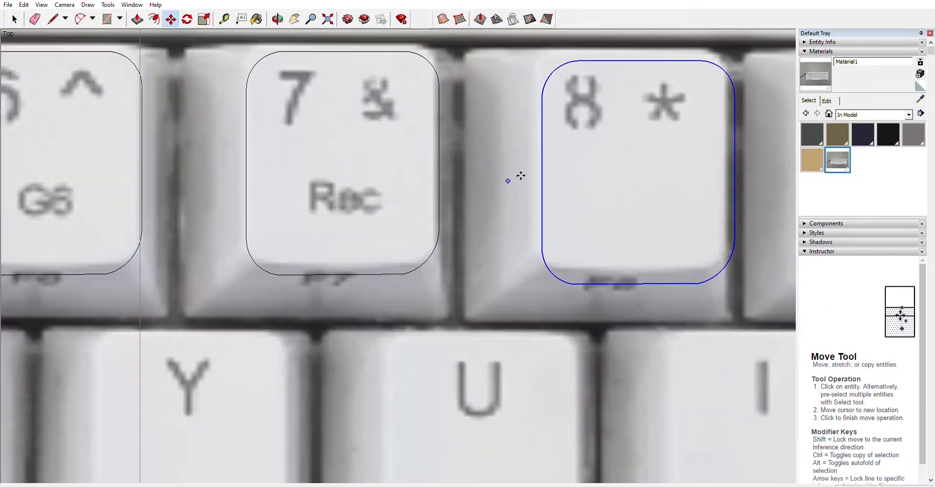
{"action": "scroll", "coordinate": [558, 336], "scroll_direction": "down", "scroll_amount": 6}
{"action": "scroll", "coordinate": [595, 163], "scroll_direction": "up", "scroll_amount": 4}
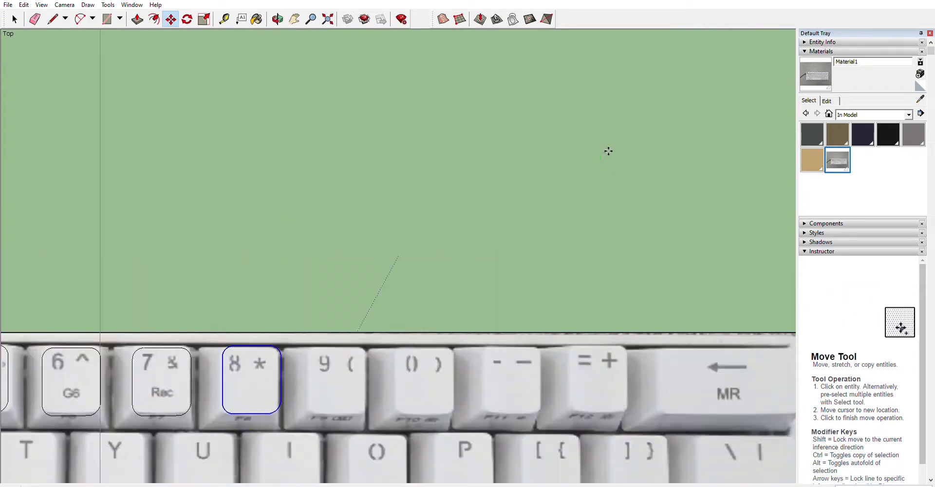
{"action": "left_click", "coordinate": [607, 152]}
Select the 7 and 8 key outlines and try pasting a copy of them.
{"action": "scroll", "coordinate": [601, 161], "scroll_direction": "down", "scroll_amount": 6}
{"action": "key", "text": "space"}
{"action": "left_click", "coordinate": [393, 214]}
{"action": "left_click_drag", "start_coordinate": [504, 254], "coordinate": [450, 207]}
{"action": "left_click", "coordinate": [497, 280], "text": "shift"}
{"action": "scroll", "coordinate": [498, 251], "scroll_direction": "up", "scroll_amount": 5}
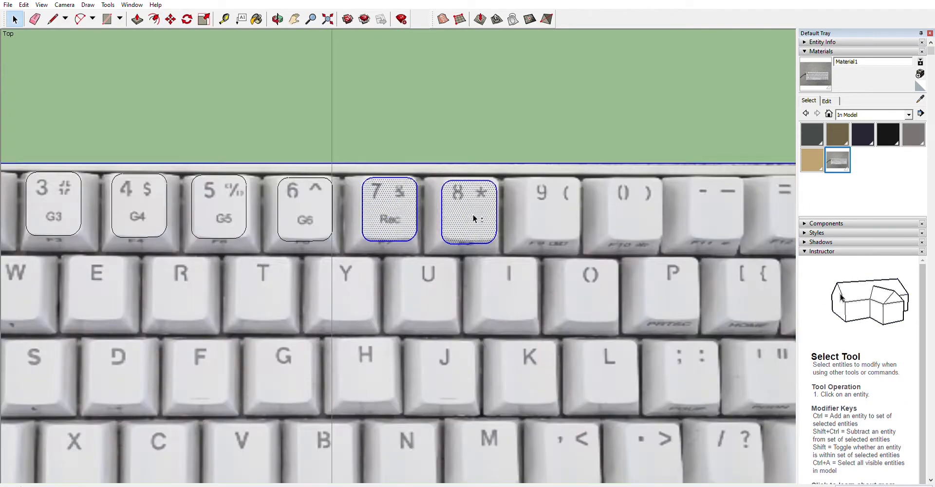
{"action": "left_click", "coordinate": [472, 214], "text": "shift"}
{"action": "left_click", "coordinate": [388, 215], "text": "shift"}
{"action": "scroll", "coordinate": [339, 215], "scroll_direction": "down", "scroll_amount": 3}
{"action": "key", "text": "ctrl+c"}
{"action": "key", "text": "ctrl+v"}
{"action": "left_click", "coordinate": [88, 130]}
{"action": "key", "text": "ctrl+z"}
Copy the 7 and 8 key outlines onto the 9 and 0 keys.
{"action": "scroll", "coordinate": [364, 217], "scroll_direction": "up", "scroll_amount": 3}
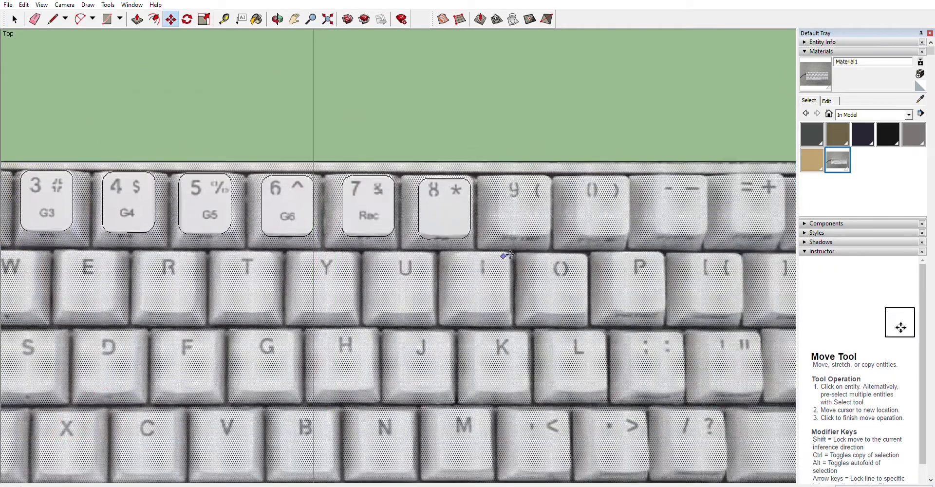
{"action": "key", "text": "space"}
{"action": "left_click_drag", "start_coordinate": [474, 307], "coordinate": [339, 174]}
{"action": "left_click", "coordinate": [555, 288], "text": "shift"}
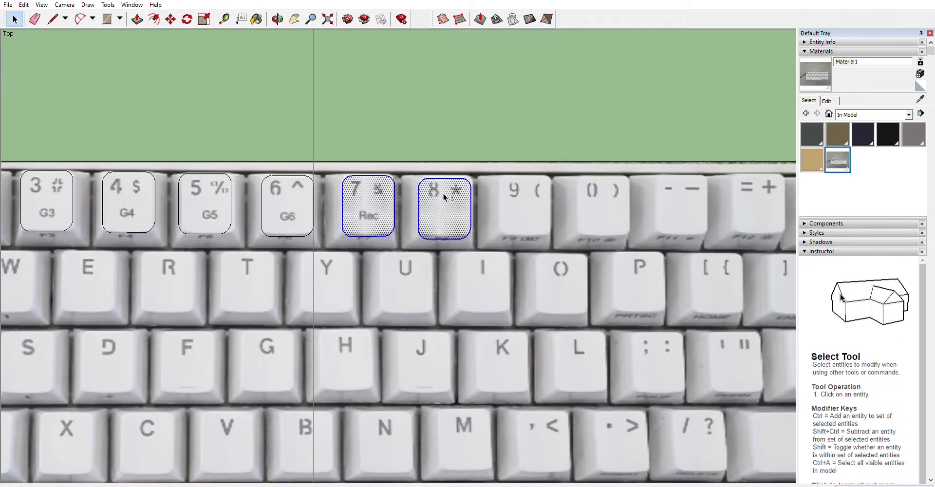
{"action": "left_click", "coordinate": [444, 199], "text": "shift"}
{"action": "left_click", "coordinate": [371, 210], "text": "shift"}
{"action": "key", "text": "ctrl+c"}
{"action": "key", "text": "ctrl+v"}
{"action": "left_click", "coordinate": [506, 237]}
Paste another copy of the pair onto the - and = keys.
{"action": "scroll", "coordinate": [599, 238], "scroll_direction": "down", "scroll_amount": 3}
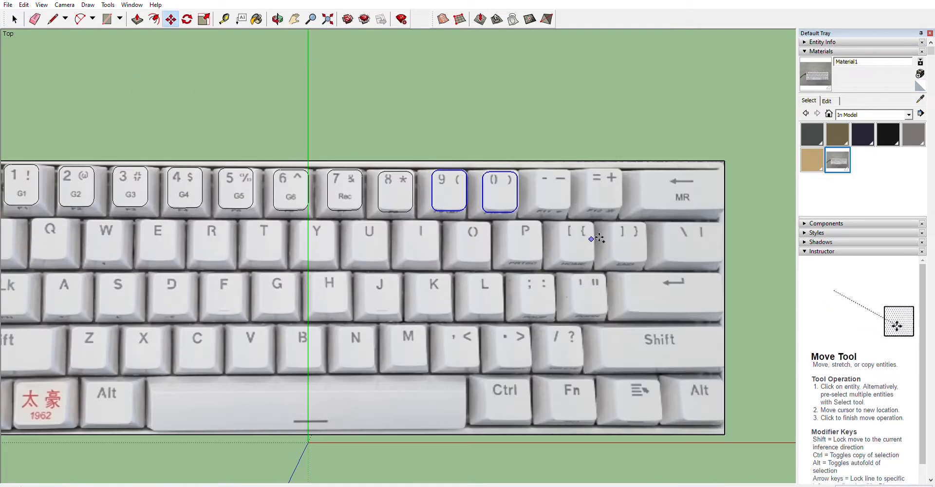
{"action": "left_click", "coordinate": [541, 211]}
{"action": "key", "text": "space"}
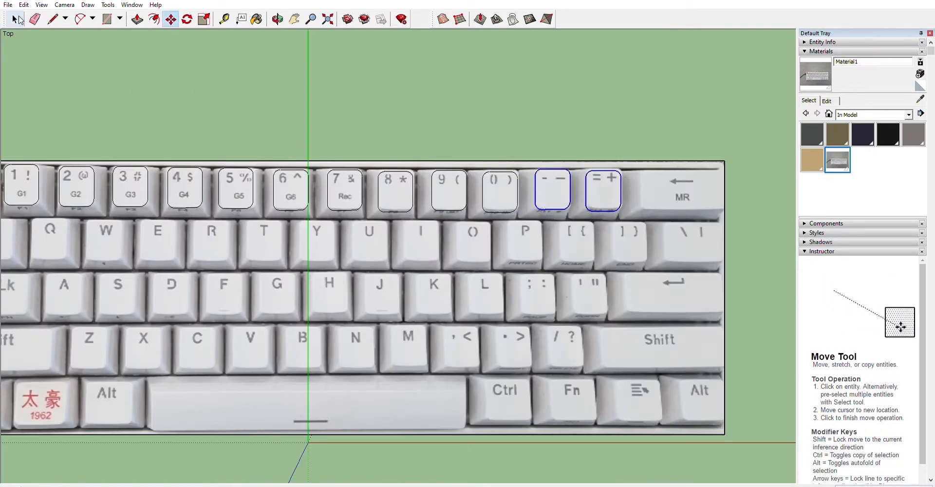
{"action": "scroll", "coordinate": [477, 118], "scroll_direction": "down", "scroll_amount": 3}
{"action": "left_click", "coordinate": [478, 119]}
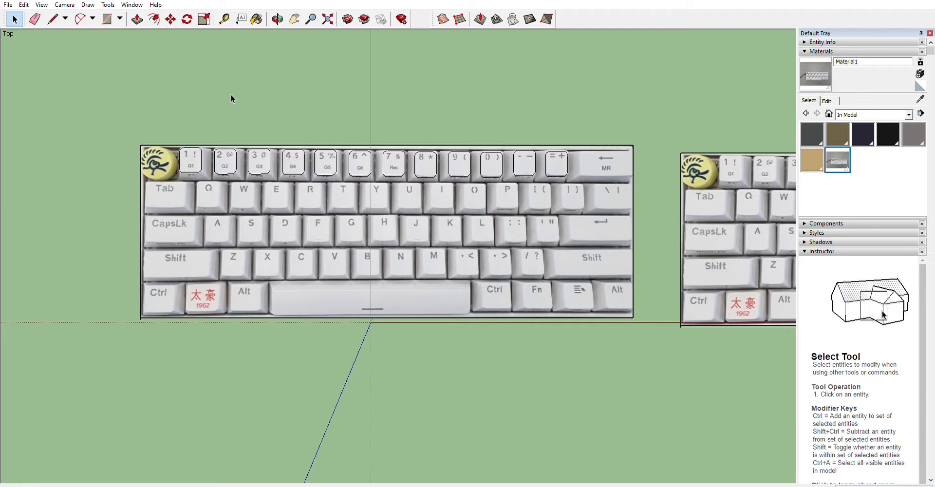
Select all the key outlines along the number row.
{"action": "left_click", "coordinate": [193, 155]}
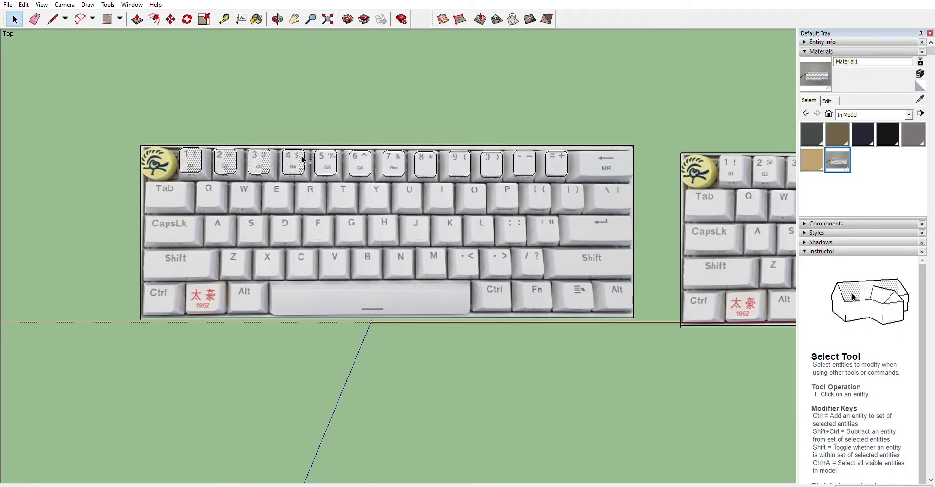
{"action": "left_click_drag", "start_coordinate": [184, 125], "coordinate": [586, 197]}
{"action": "left_click_drag", "start_coordinate": [174, 142], "coordinate": [172, 146], "text": "shift"}
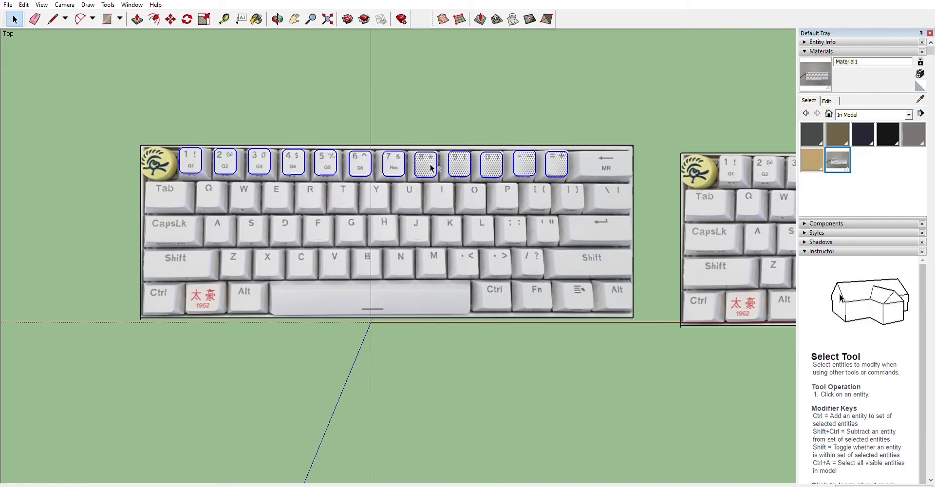
Copy the number-row key outlines onto the Q row and paste another copy onto the A row.
{"action": "left_click", "coordinate": [559, 157], "text": "shift"}
{"action": "key", "text": "ctrl+c"}
{"action": "key", "text": "ctrl+v"}
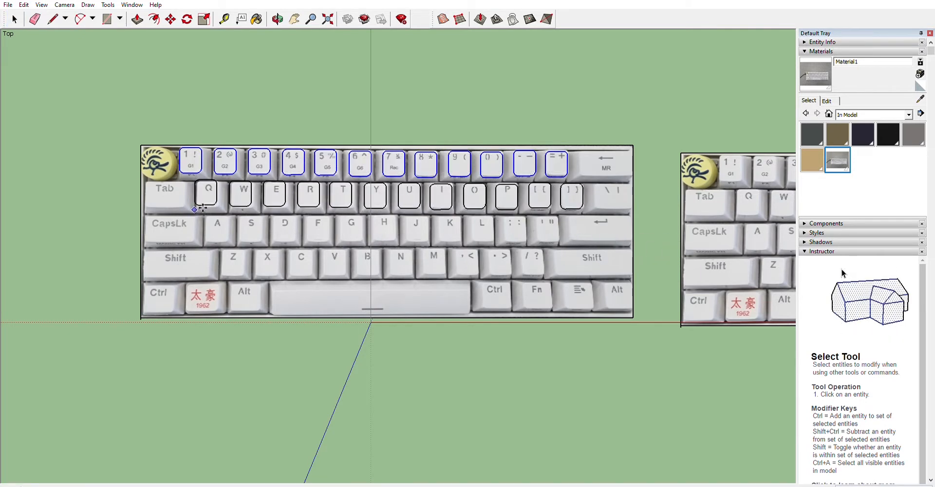
{"action": "left_click", "coordinate": [206, 209]}
{"action": "key", "text": "ctrl+v"}
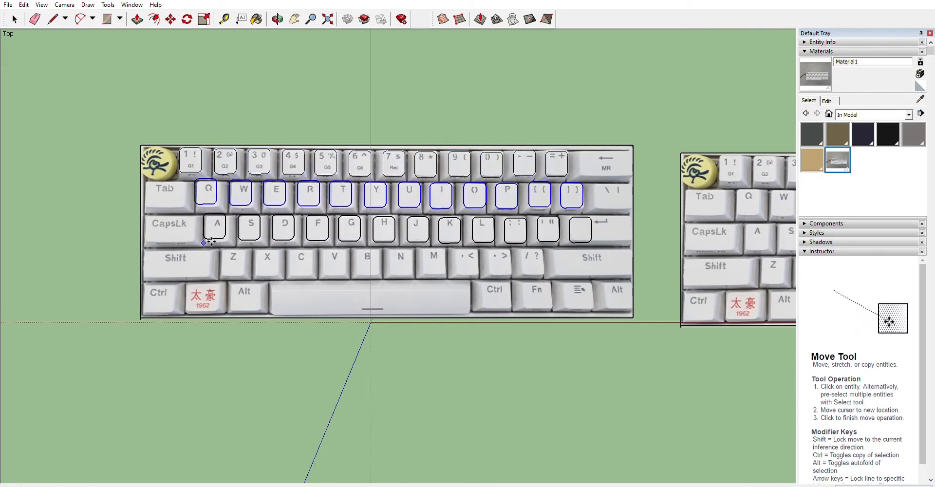
{"action": "left_click", "coordinate": [214, 243]}
Scale the last outline of the A row to stretch across the Enter key.
{"action": "scroll", "coordinate": [688, 242], "scroll_direction": "up", "scroll_amount": 3}
{"action": "key", "text": "space"}
{"action": "left_click", "coordinate": [611, 270]}
{"action": "left_click_drag", "start_coordinate": [474, 189], "coordinate": [530, 256]}
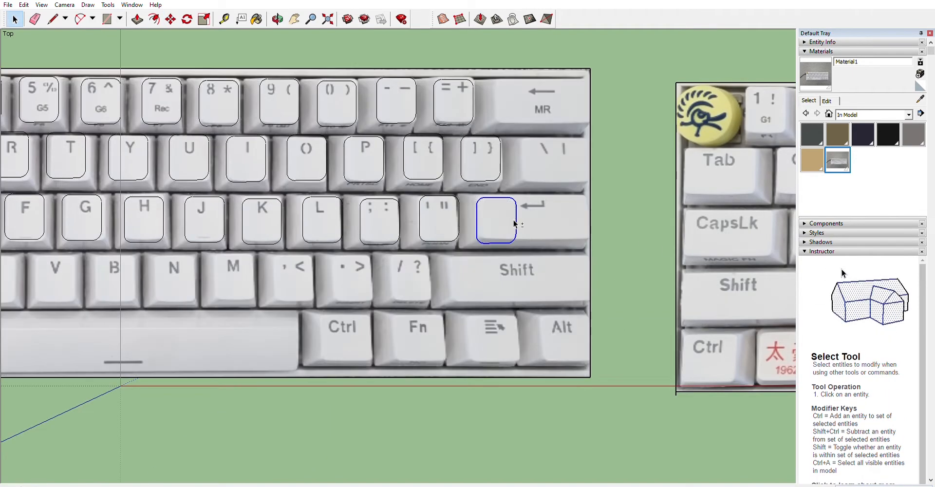
{"action": "key", "text": "s"}
{"action": "left_click_drag", "start_coordinate": [516, 221], "coordinate": [596, 215]}
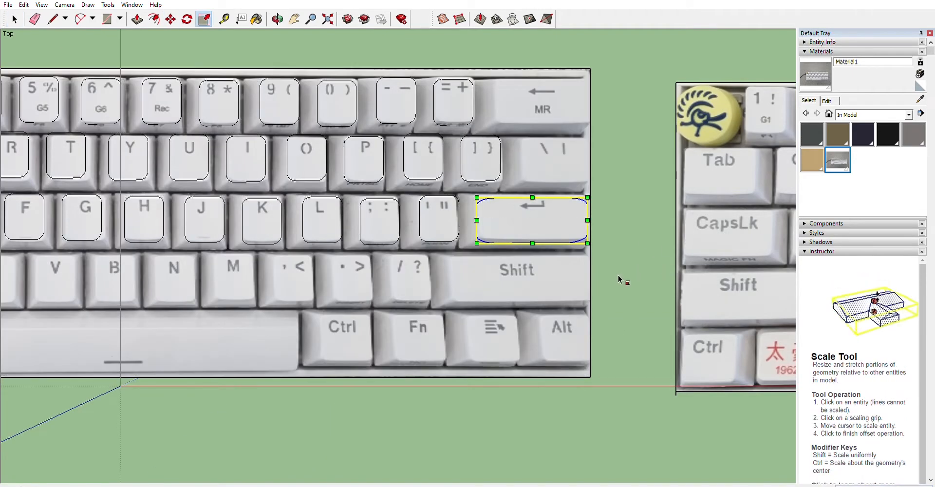
{"action": "scroll", "coordinate": [619, 279], "scroll_direction": "down", "scroll_amount": 3}
{"action": "key", "text": "space"}
{"action": "left_click", "coordinate": [618, 278]}
Copy the = key outline onto the MR backspace key and stretch its right edge to fit the key.
{"action": "scroll", "coordinate": [596, 199], "scroll_direction": "up", "scroll_amount": 3}
{"action": "left_click_drag", "start_coordinate": [433, 117], "coordinate": [483, 171]}
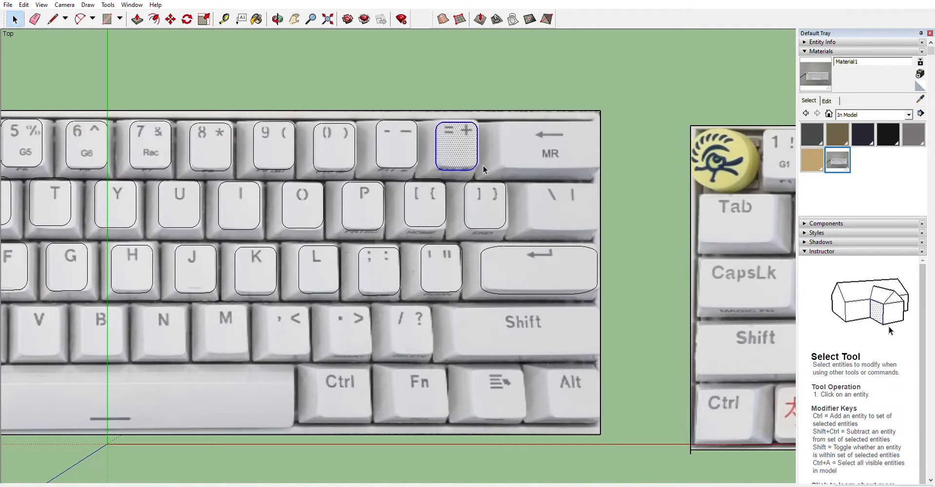
{"action": "left_click", "coordinate": [506, 169]}
{"action": "key", "text": "space"}
{"action": "left_click", "coordinate": [385, 102]}
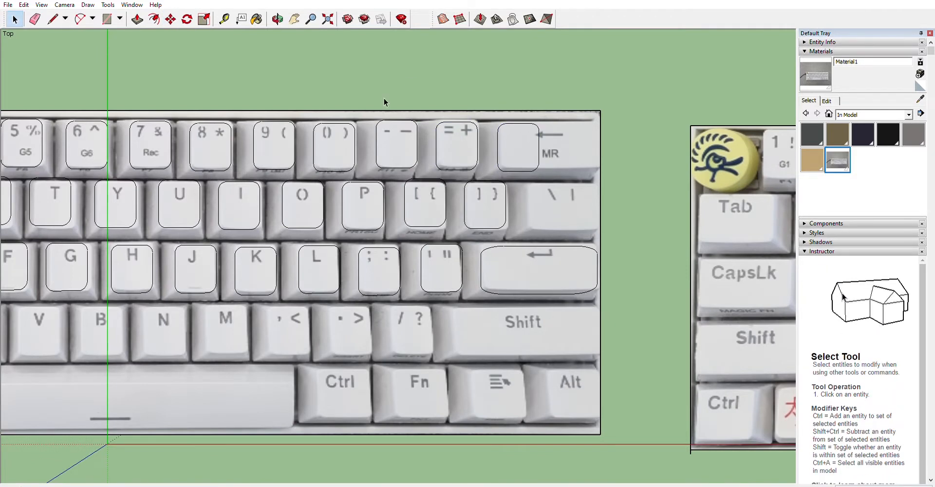
{"action": "left_click", "coordinate": [170, 19]}
{"action": "left_click", "coordinate": [539, 146]}
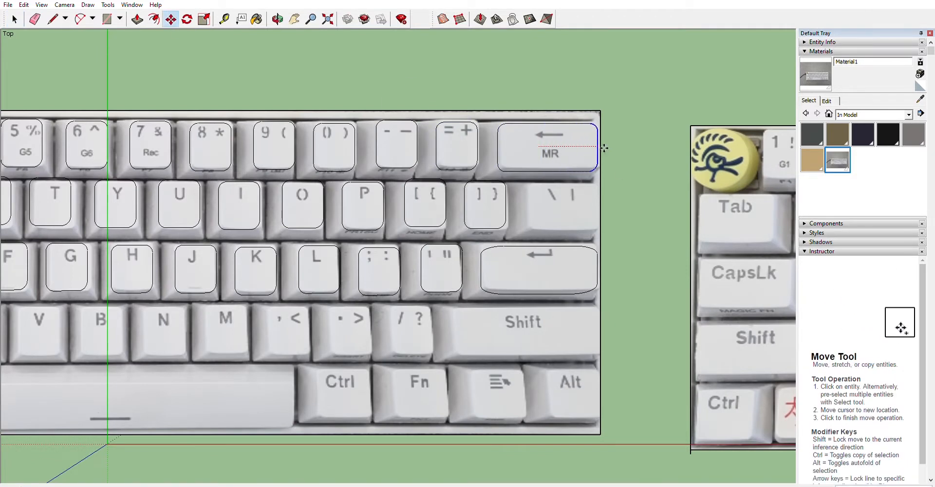
{"action": "left_click", "coordinate": [603, 147]}
Copy the ] key outline onto the backslash key and stretch its right edge to the key's width.
{"action": "key", "text": "space"}
{"action": "left_click", "coordinate": [466, 204]}
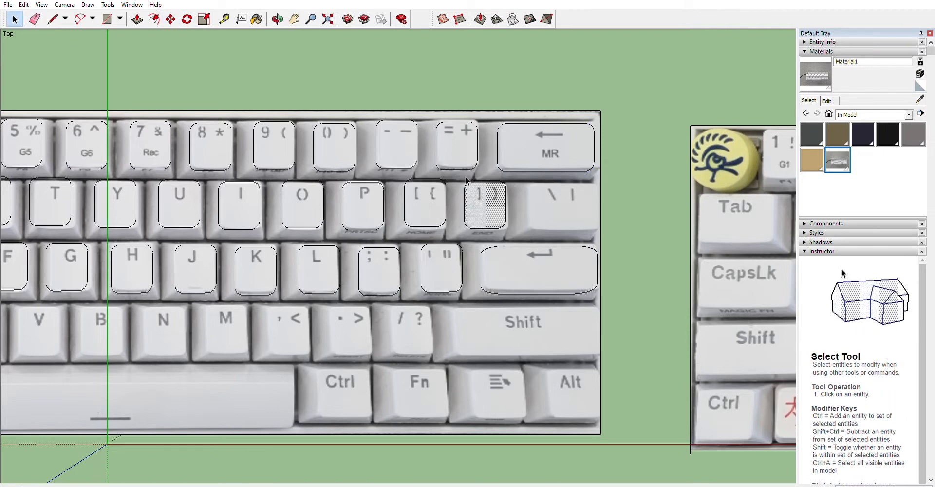
{"action": "left_click", "coordinate": [534, 229]}
{"action": "key", "text": "space"}
{"action": "left_click", "coordinate": [568, 192]}
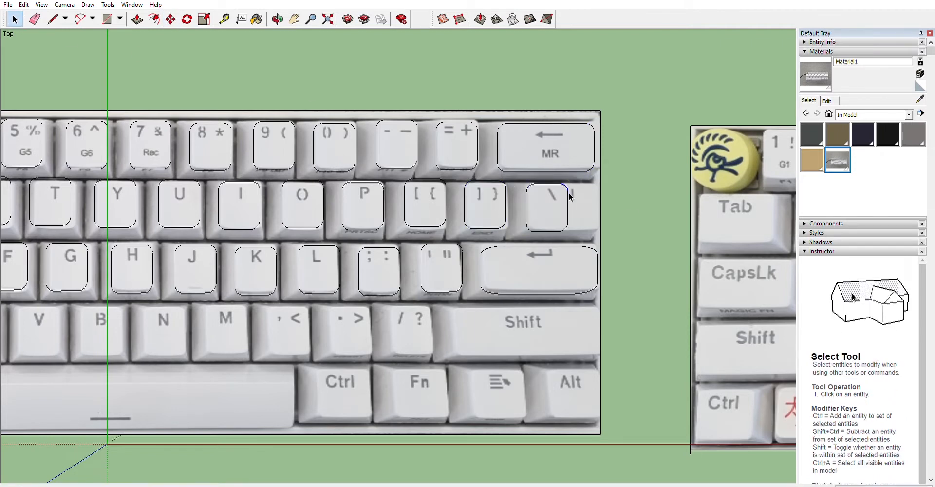
{"action": "left_click", "coordinate": [171, 18]}
{"action": "left_click", "coordinate": [567, 206]}
{"action": "scroll", "coordinate": [591, 314], "scroll_direction": "down", "scroll_amount": 3}
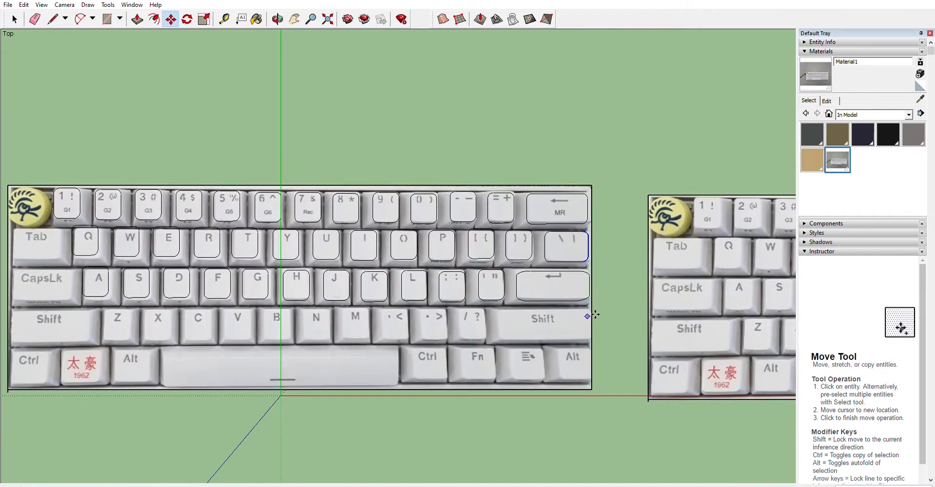
{"action": "key", "text": "Escape"}
{"action": "key", "text": "space"}
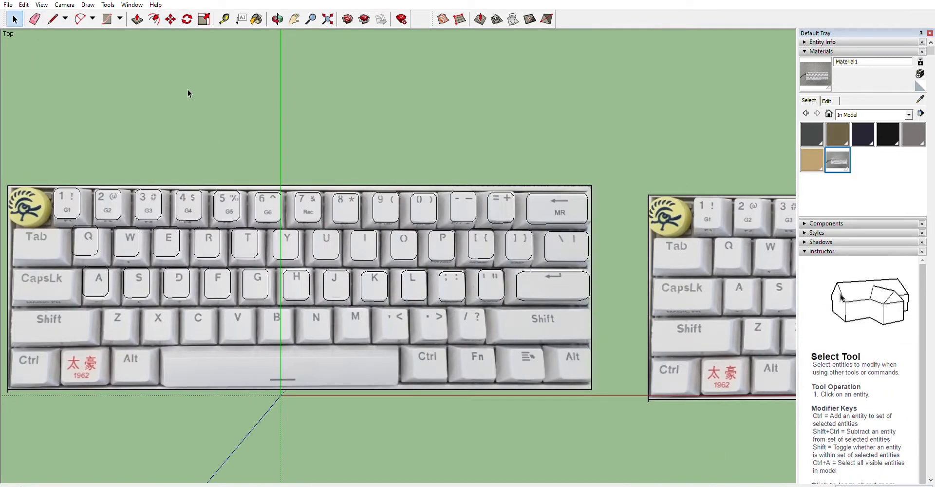
Nudge the A key outline so it sits centered on the A key.
{"action": "scroll", "coordinate": [376, 282], "scroll_direction": "up", "scroll_amount": 2}
{"action": "left_click_drag", "start_coordinate": [285, 317], "coordinate": [223, 253]}
{"action": "left_click", "coordinate": [218, 299], "text": "shift"}
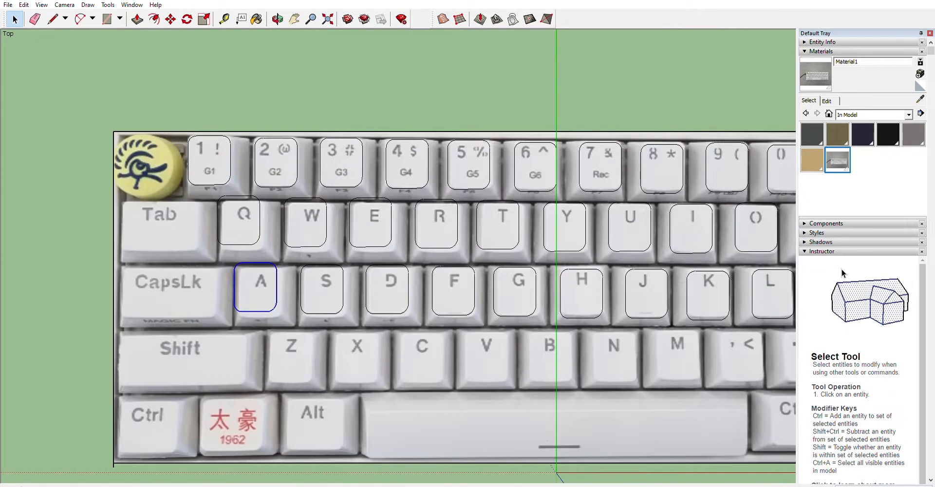
{"action": "key", "text": "m"}
{"action": "left_click", "coordinate": [276, 294]}
{"action": "left_click", "coordinate": [15, 19]}
Nudge the S and D key outlines so they sit centered on their keys.
{"action": "left_click_drag", "start_coordinate": [336, 321], "coordinate": [298, 255]}
{"action": "left_click", "coordinate": [337, 324], "text": "shift"}
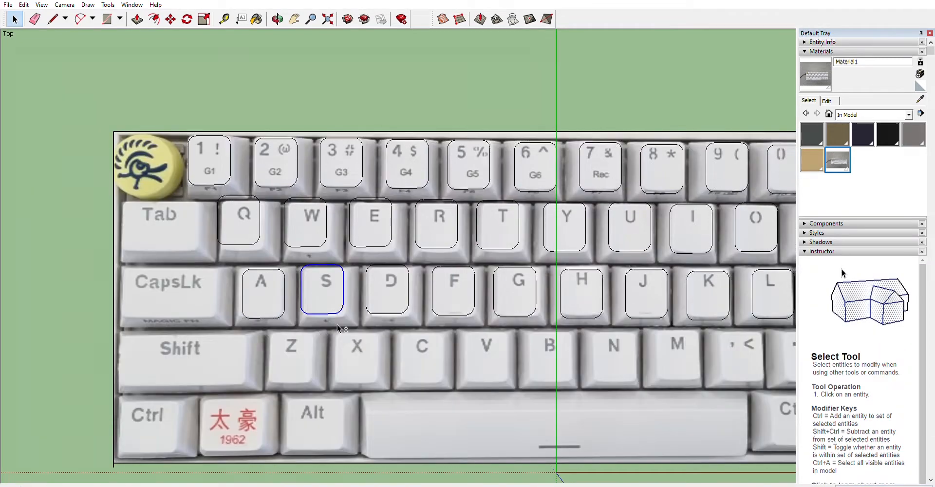
{"action": "left_click", "coordinate": [173, 19]}
{"action": "left_click", "coordinate": [15, 19]}
{"action": "left_click_drag", "start_coordinate": [362, 263], "coordinate": [419, 325]}
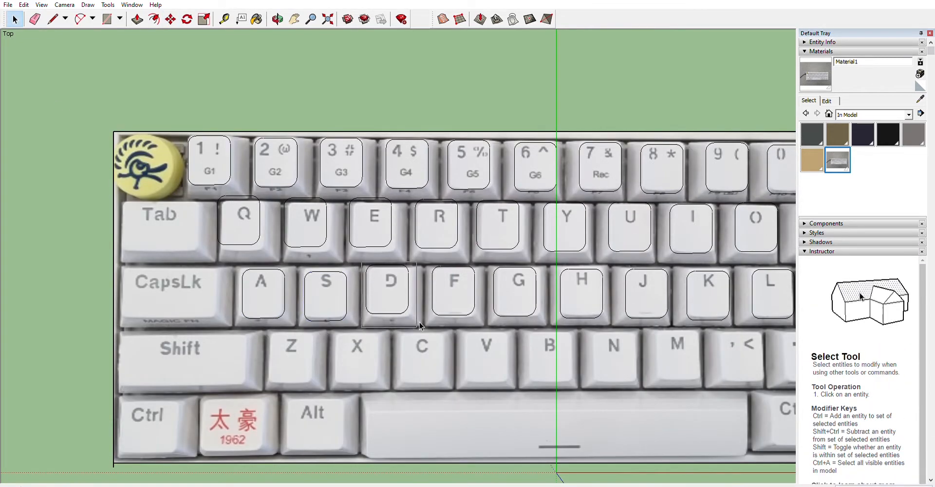
{"action": "scroll", "coordinate": [411, 268], "scroll_direction": "up", "scroll_amount": 5}
{"action": "scroll", "coordinate": [324, 253], "scroll_direction": "down", "scroll_amount": 9}
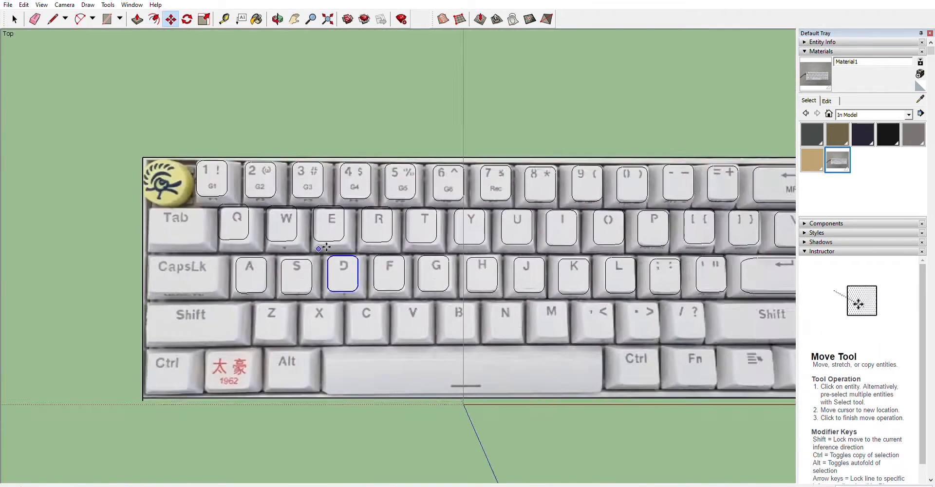
{"action": "key", "text": "space"}
{"action": "left_click", "coordinate": [160, 196]}
Copy the home-row outlines from A to ; down onto the Z row.
{"action": "left_click_drag", "start_coordinate": [524, 288], "coordinate": [578, 291]}
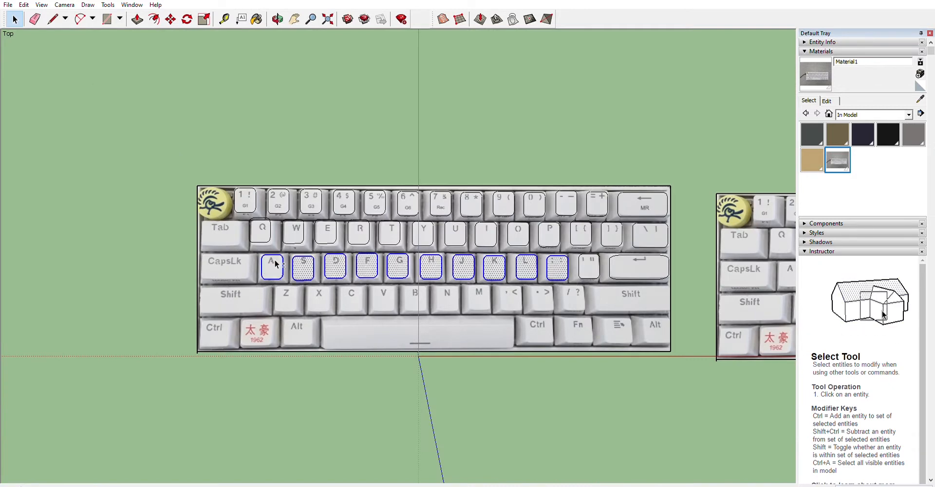
{"action": "key", "text": "m"}
{"action": "key", "text": "ctrl"}
{"action": "left_click", "coordinate": [272, 278]}
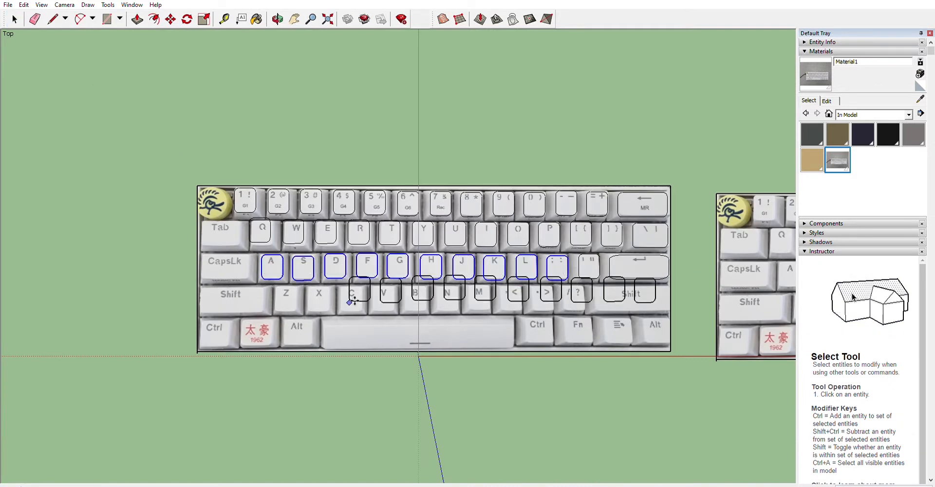
{"action": "left_click", "coordinate": [287, 309]}
{"action": "key", "text": "space"}
{"action": "left_click", "coordinate": [697, 355]}
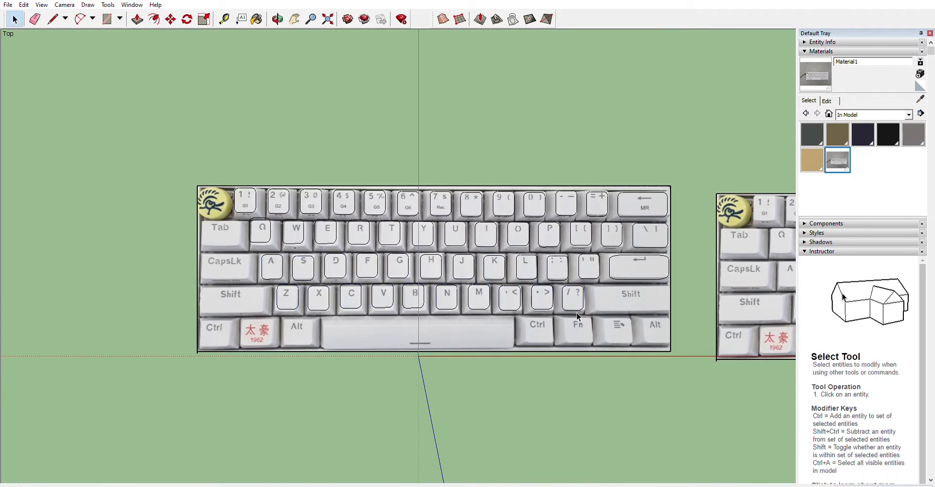
Delete the outlines over the Enter key and the right Shift key.
{"action": "scroll", "coordinate": [671, 276], "scroll_direction": "up", "scroll_amount": 5}
{"action": "left_click_drag", "start_coordinate": [668, 283], "coordinate": [361, 161]}
{"action": "left_click_drag", "start_coordinate": [361, 161], "coordinate": [665, 313]}
{"action": "key", "text": "Delete"}
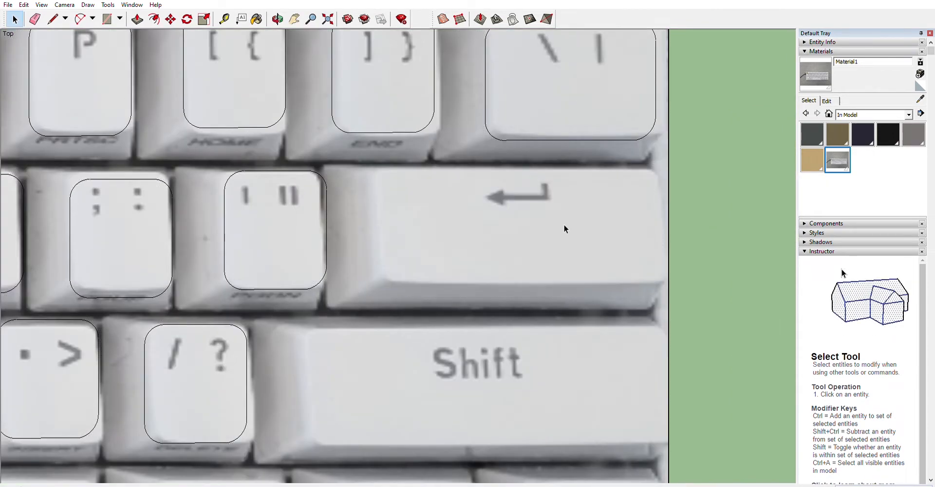
Copy the ' key outline onto the Enter key and stretch it to the key's full width.
{"action": "left_click_drag", "start_coordinate": [215, 164], "coordinate": [343, 293]}
{"action": "key", "text": "ctrl+c"}
{"action": "key", "text": "ctrl+v"}
{"action": "left_click", "coordinate": [379, 286]}
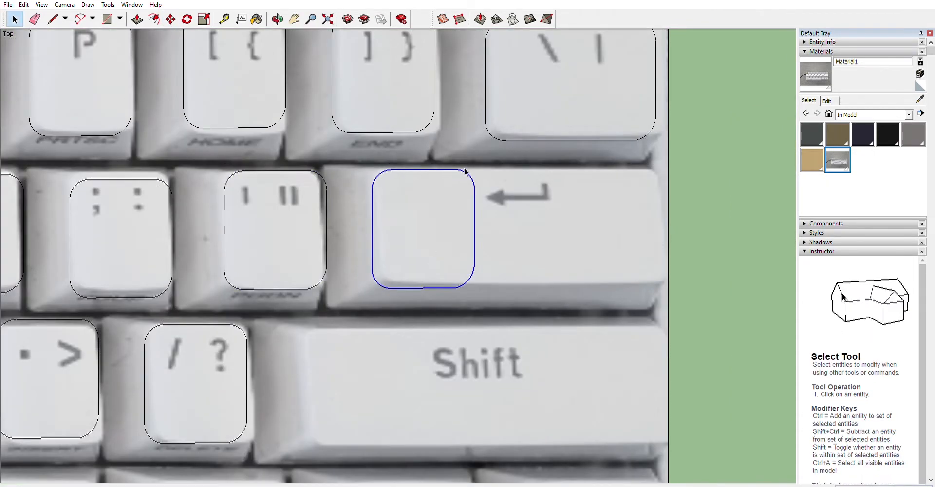
{"action": "left_click", "coordinate": [471, 275], "text": "shift"}
{"action": "key", "text": "m"}
{"action": "left_click", "coordinate": [476, 226]}
{"action": "left_click", "coordinate": [667, 230]}
{"action": "scroll", "coordinate": [572, 233], "scroll_direction": "down", "scroll_amount": 3}
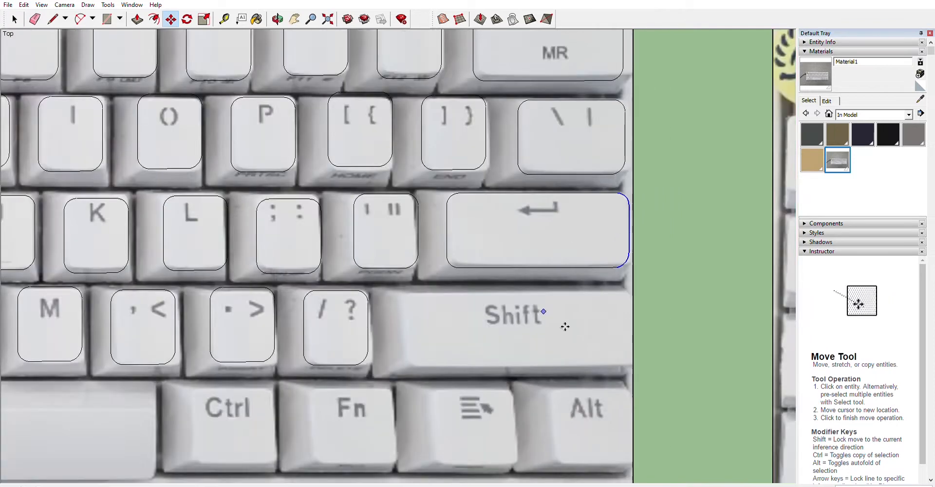
Paste another copy onto the right Shift key and stretch it to the key's full width.
{"action": "scroll", "coordinate": [563, 341], "scroll_direction": "up", "scroll_amount": 2}
{"action": "key", "text": "ctrl+v"}
{"action": "left_click", "coordinate": [357, 371]}
{"action": "left_click", "coordinate": [436, 363]}
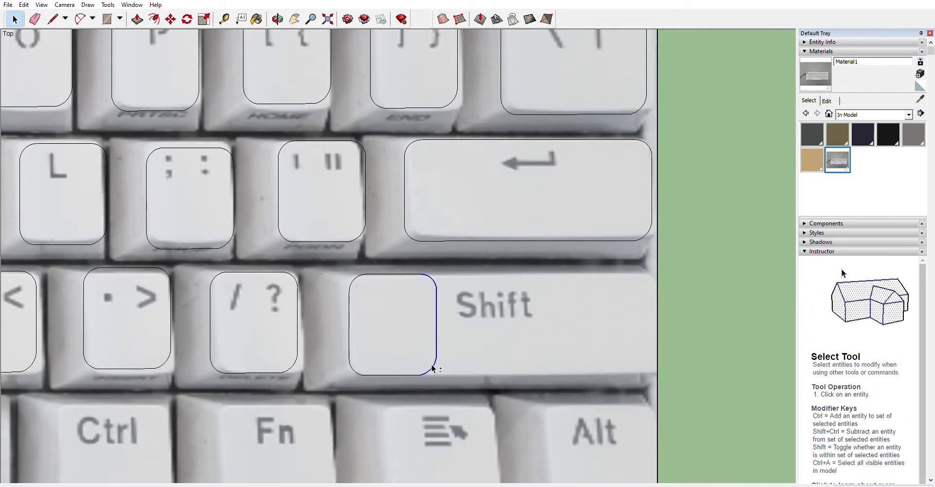
{"action": "scroll", "coordinate": [412, 308], "scroll_direction": "down", "scroll_amount": 2}
{"action": "key", "text": "m"}
{"action": "left_click", "coordinate": [412, 308]}
{"action": "left_click", "coordinate": [567, 313]}
{"action": "scroll", "coordinate": [483, 314], "scroll_direction": "down", "scroll_amount": 2}
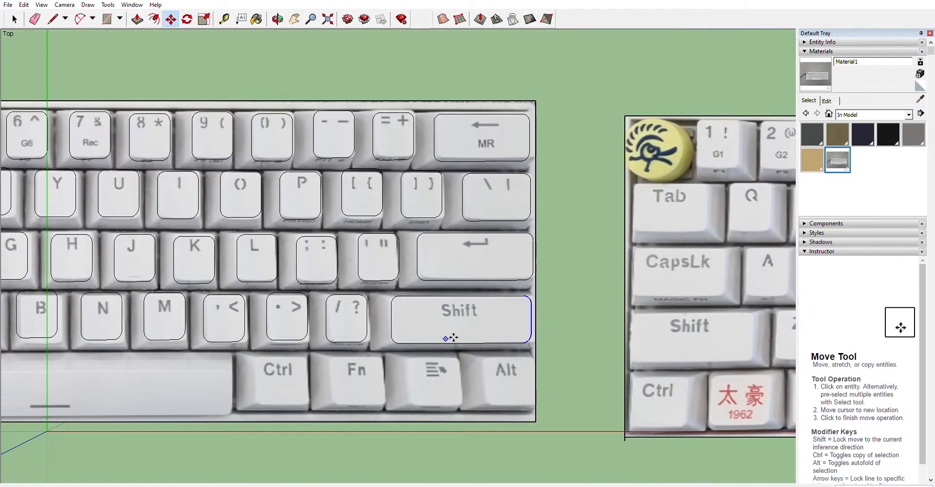
Place copies of key outlines on the bottom-row keys from the menu key across to the left Ctrl.
{"action": "key", "text": "space"}
{"action": "left_click", "coordinate": [448, 361]}
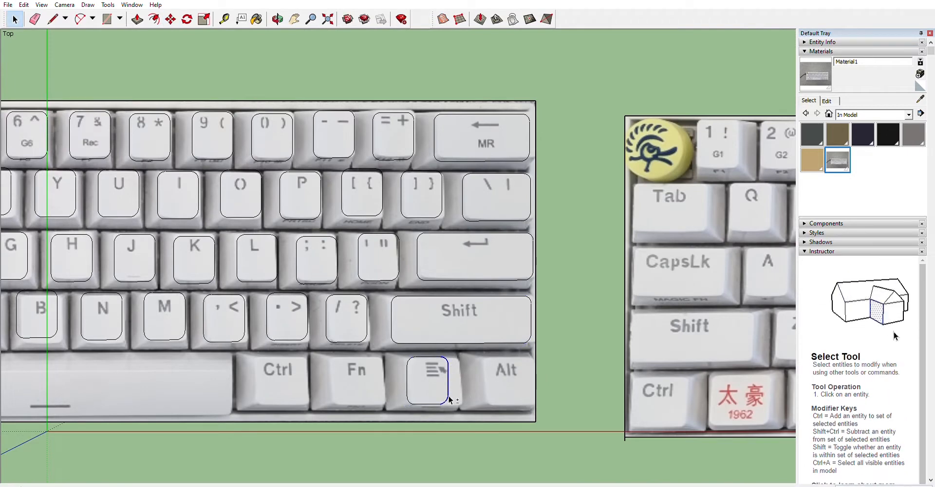
{"action": "key", "text": "m"}
{"action": "scroll", "coordinate": [449, 399], "scroll_direction": "up", "scroll_amount": 2}
{"action": "key", "text": "space"}
{"action": "scroll", "coordinate": [421, 406], "scroll_direction": "down", "scroll_amount": 2}
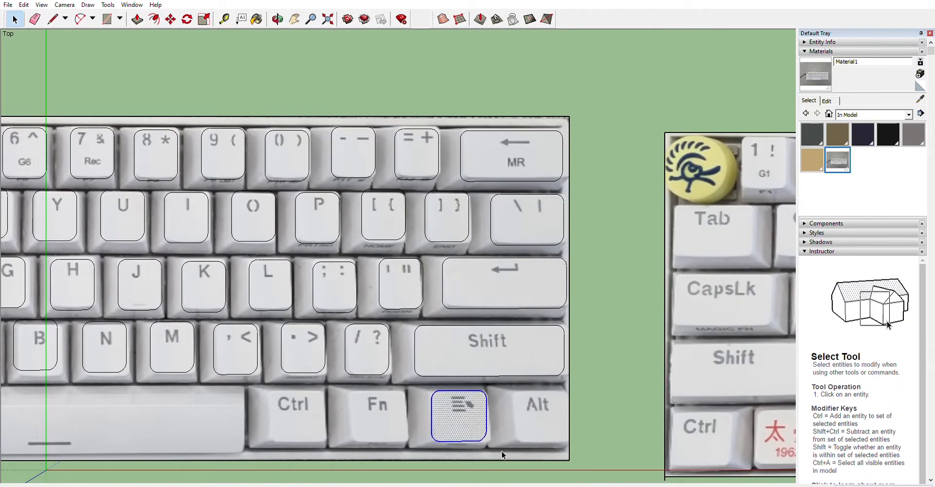
{"action": "left_click", "coordinate": [516, 440]}
{"action": "key", "text": "m"}
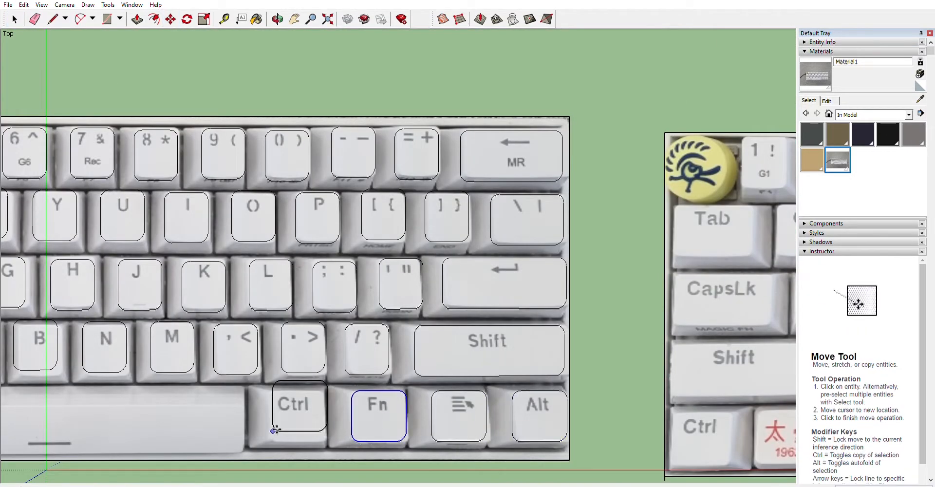
{"action": "scroll", "coordinate": [275, 429], "scroll_direction": "down", "scroll_amount": 2}
{"action": "scroll", "coordinate": [122, 372], "scroll_direction": "up", "scroll_amount": 2}
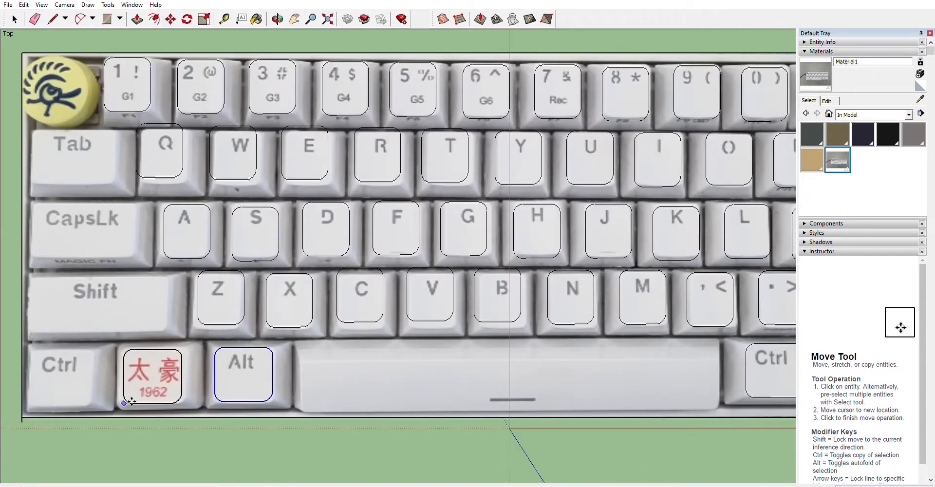
{"action": "key", "text": "space"}
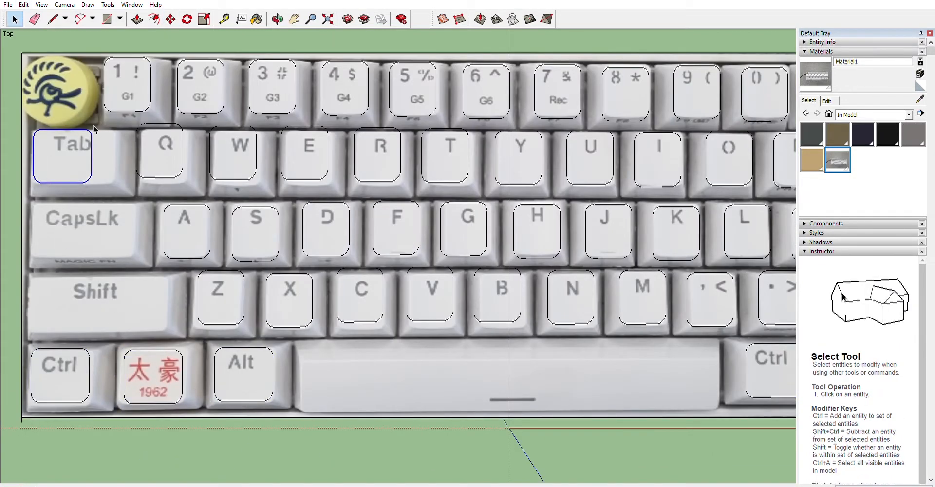
Stretch the outlines on the Tab and Caps Lock keys to fit those wider keys.
{"action": "key", "text": "m"}
{"action": "left_click", "coordinate": [91, 154]}
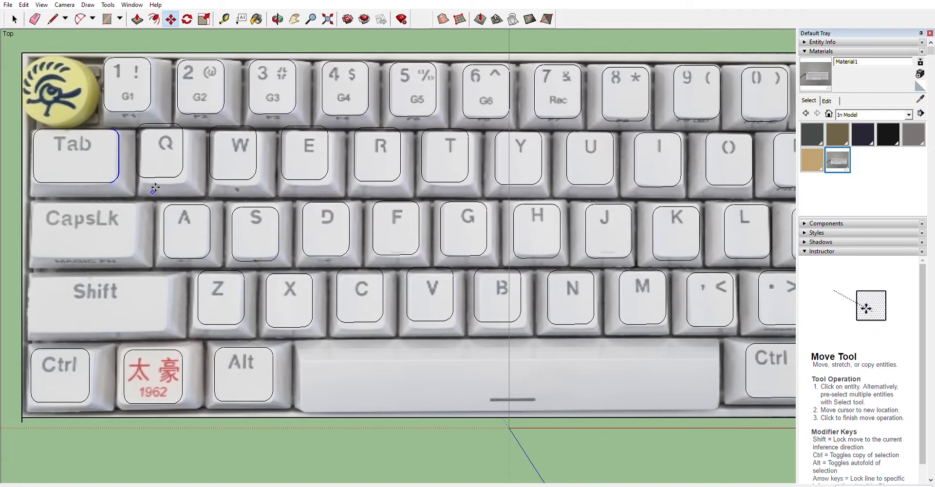
{"action": "key", "text": "space"}
{"action": "key", "text": "m"}
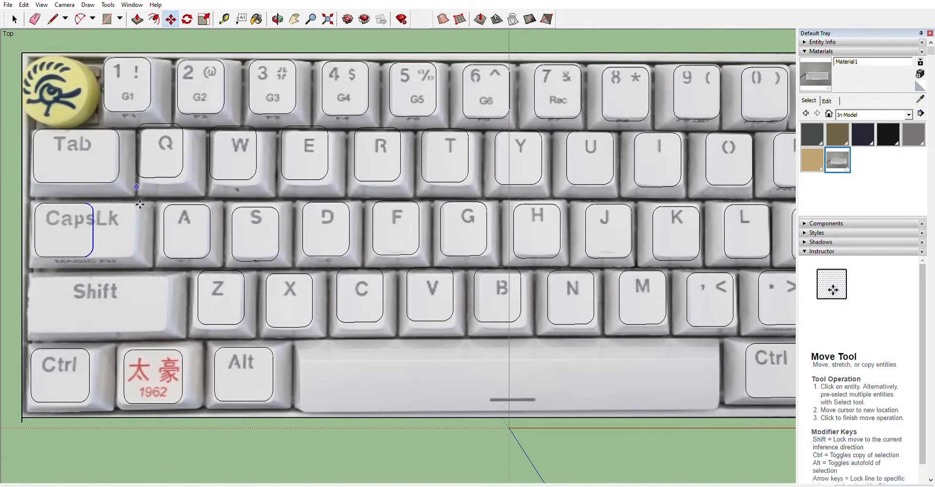
{"action": "left_click", "coordinate": [93, 228]}
{"action": "left_click", "coordinate": [36, 329]}
{"action": "key", "text": "space"}
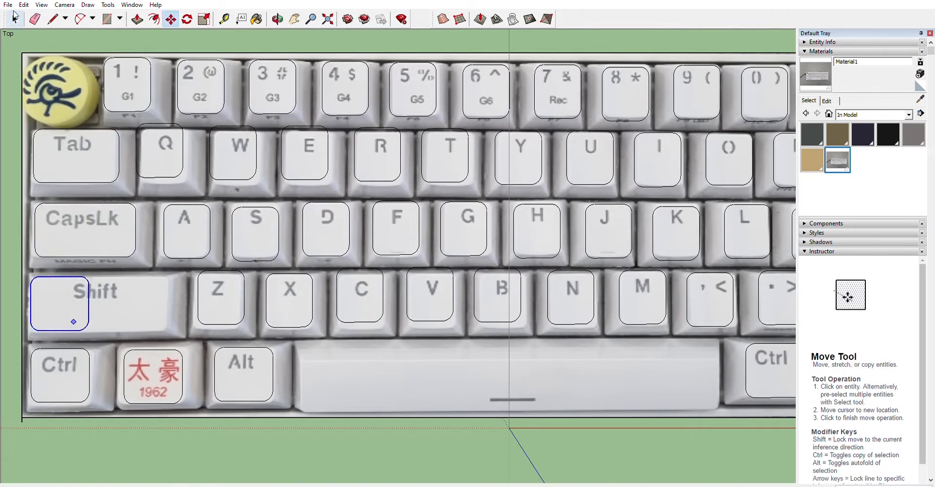
Stretch the outlines on the left Shift key and the space bar to fit their full widths.
{"action": "key", "text": "m"}
{"action": "scroll", "coordinate": [143, 316], "scroll_direction": "down", "scroll_amount": 3}
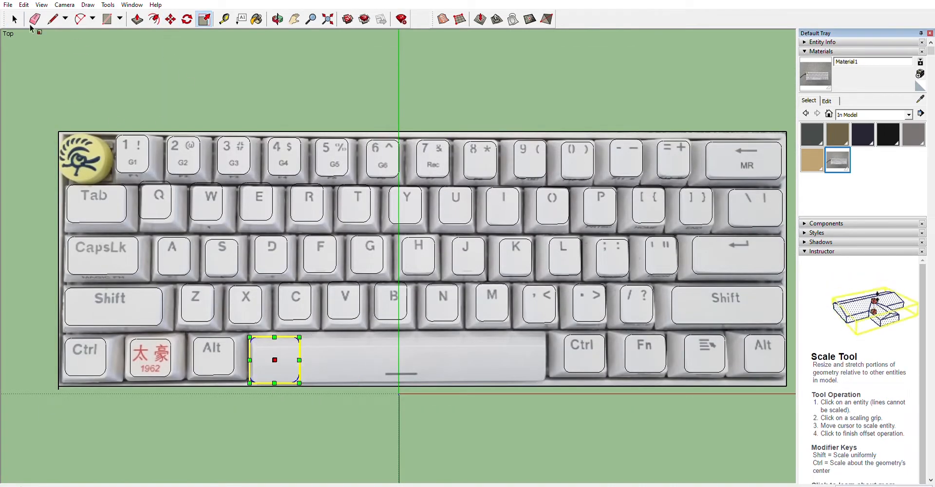
{"action": "key", "text": "space"}
{"action": "left_click", "coordinate": [169, 16]}
{"action": "left_click", "coordinate": [299, 359]}
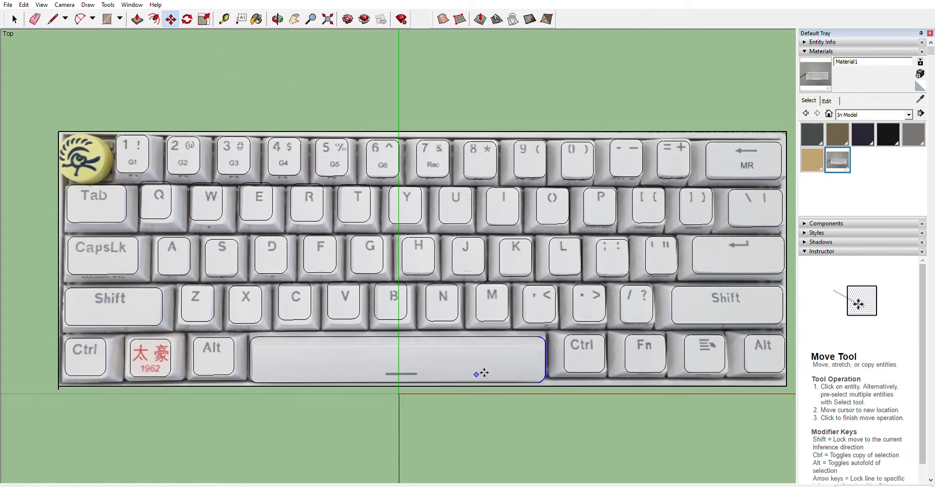
Try drawing a circle over the round logo key.
{"action": "scroll", "coordinate": [44, 180], "scroll_direction": "up", "scroll_amount": 3}
{"action": "key", "text": "c"}
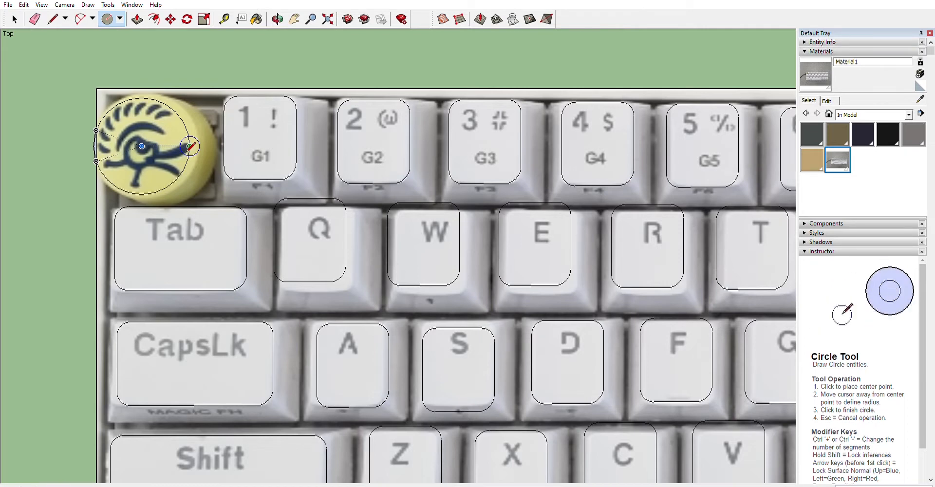
{"action": "key", "text": "space"}
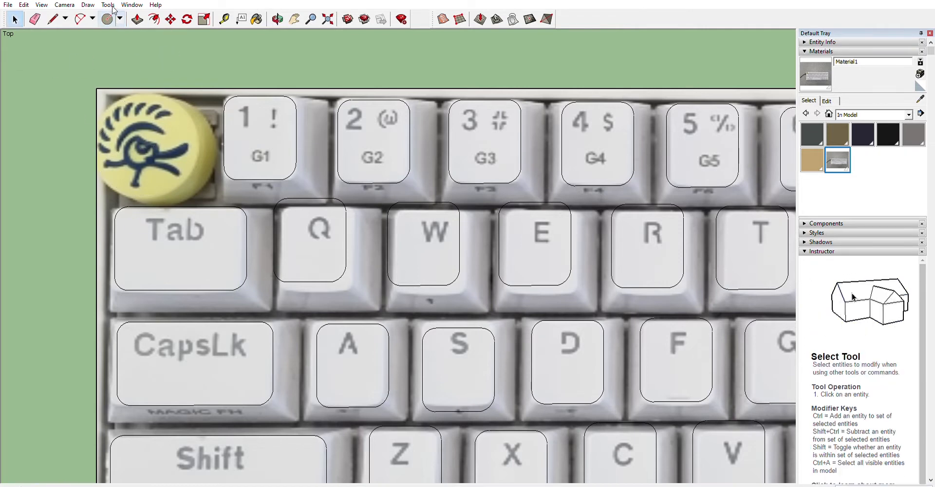
Draw a circle outline fitting the round logo key in the top-left corner.
{"action": "key", "text": "c"}
{"action": "scroll", "coordinate": [198, 153], "scroll_direction": "down", "scroll_amount": 6}
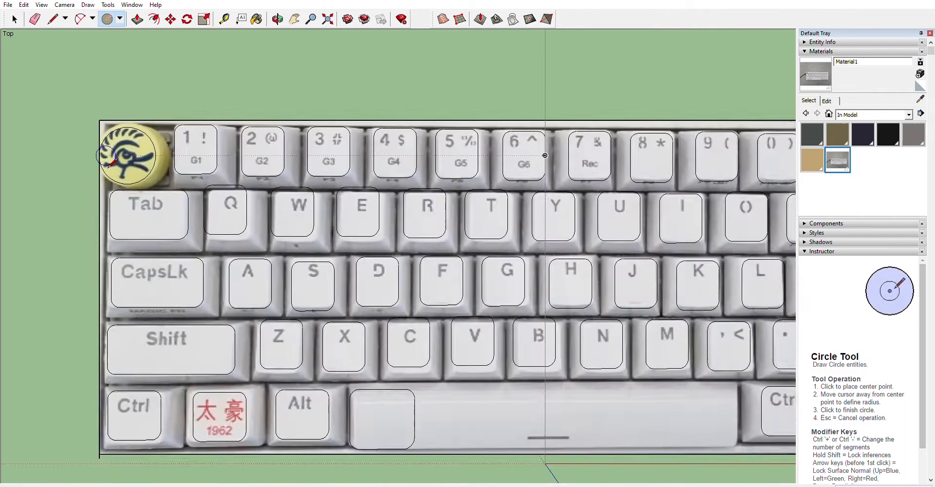
{"action": "middle_click_drag", "start_coordinate": [198, 152], "coordinate": [129, 25]}
{"action": "left_click", "coordinate": [214, 35]}
{"action": "scroll", "coordinate": [265, 320], "scroll_direction": "up", "scroll_amount": 3}
{"action": "key", "text": "space"}
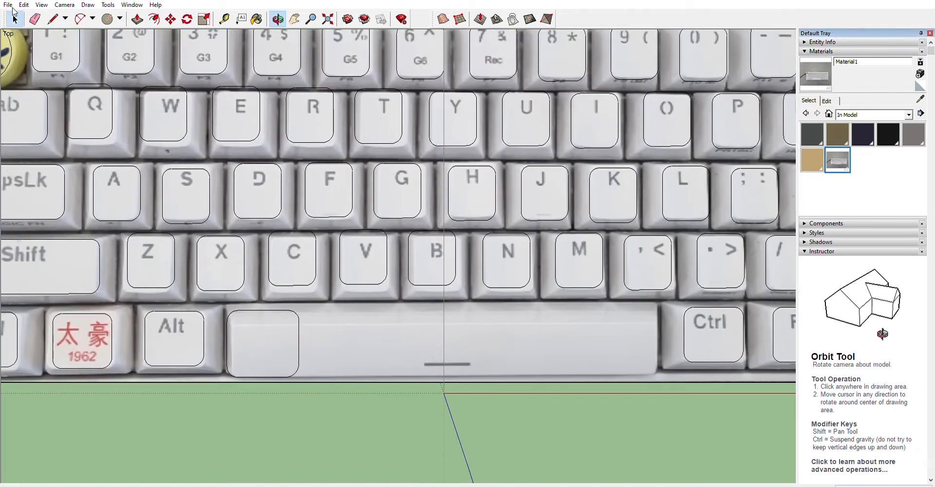
Stretch the space bar outline's right edge so it spans the full space bar.
{"action": "left_click", "coordinate": [299, 315], "text": "shift"}
{"action": "left_click", "coordinate": [298, 369], "text": "shift"}
{"action": "key", "text": "m"}
{"action": "left_click", "coordinate": [299, 343]}
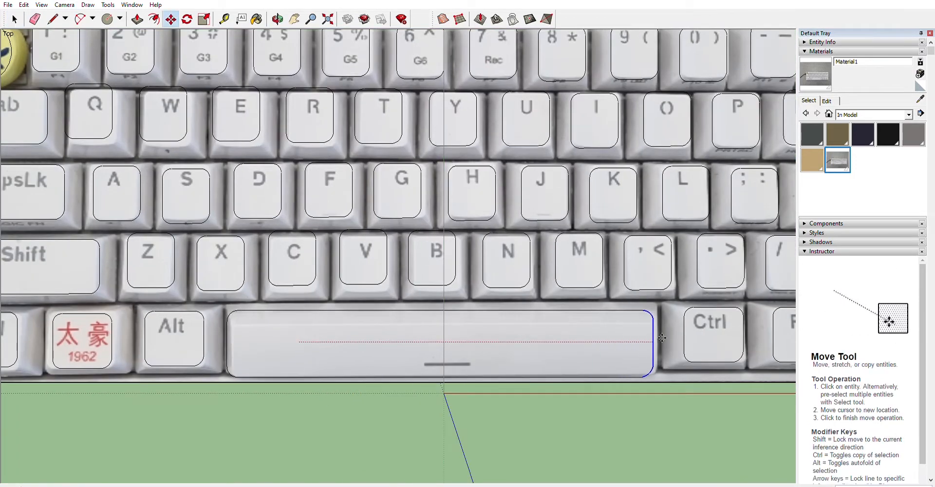
{"action": "left_click", "coordinate": [656, 341]}
Extrude the traced key faces upward with Push/Pull to form the keys.
{"action": "scroll", "coordinate": [32, 306], "scroll_direction": "down", "scroll_amount": 5}
{"action": "middle_click_drag", "start_coordinate": [302, 404], "coordinate": [208, 303]}
{"action": "key", "text": "space"}
{"action": "key", "text": "p"}
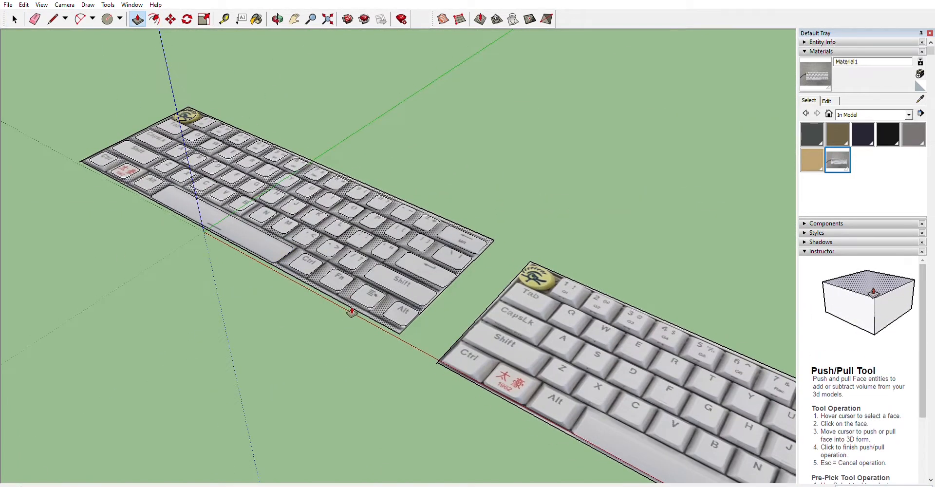
{"action": "left_click", "coordinate": [352, 294]}
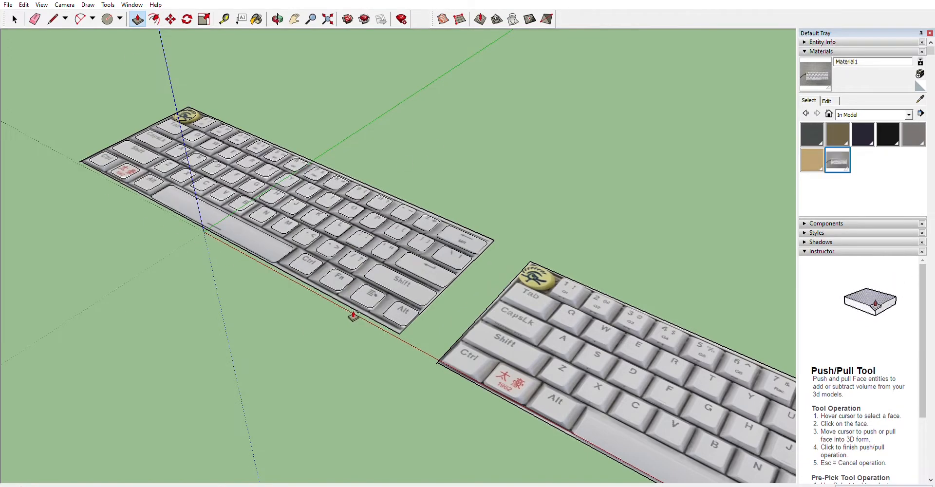
{"action": "left_click", "coordinate": [355, 334]}
Orbit and zoom around the extruded keys to inspect their shapes.
{"action": "key", "text": "space"}
{"action": "scroll", "coordinate": [379, 244], "scroll_direction": "down", "scroll_amount": 5}
{"action": "middle_click_drag", "start_coordinate": [351, 233], "coordinate": [378, 341]}
{"action": "scroll", "coordinate": [227, 236], "scroll_direction": "up", "scroll_amount": 8}
{"action": "middle_click_drag", "start_coordinate": [227, 236], "coordinate": [304, 229]}
{"action": "scroll", "coordinate": [293, 256], "scroll_direction": "down", "scroll_amount": 5}
{"action": "key", "text": "e"}
{"action": "scroll", "coordinate": [303, 391], "scroll_direction": "up", "scroll_amount": 5}
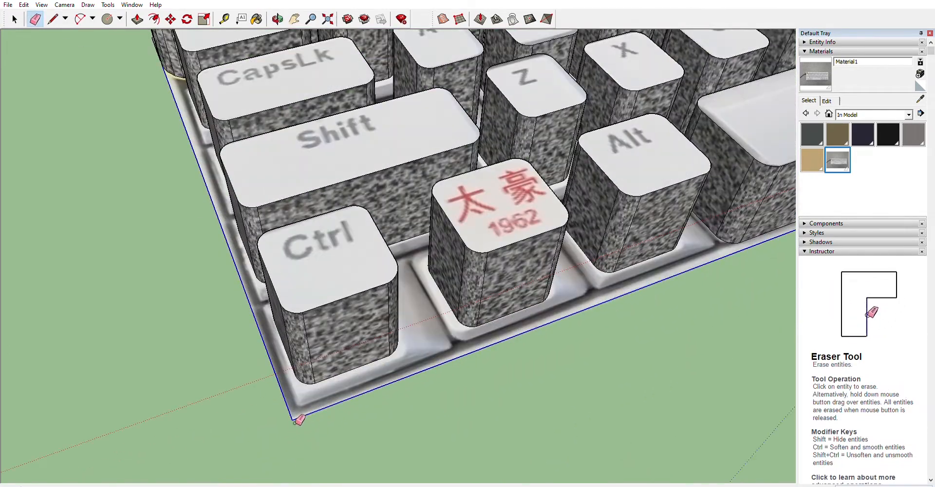
{"action": "scroll", "coordinate": [71, 295], "scroll_direction": "down", "scroll_amount": 8}
{"action": "scroll", "coordinate": [382, 178], "scroll_direction": "up", "scroll_amount": 8}
{"action": "scroll", "coordinate": [439, 122], "scroll_direction": "down", "scroll_amount": 5}
{"action": "middle_click_drag", "start_coordinate": [560, 97], "coordinate": [413, 136]}
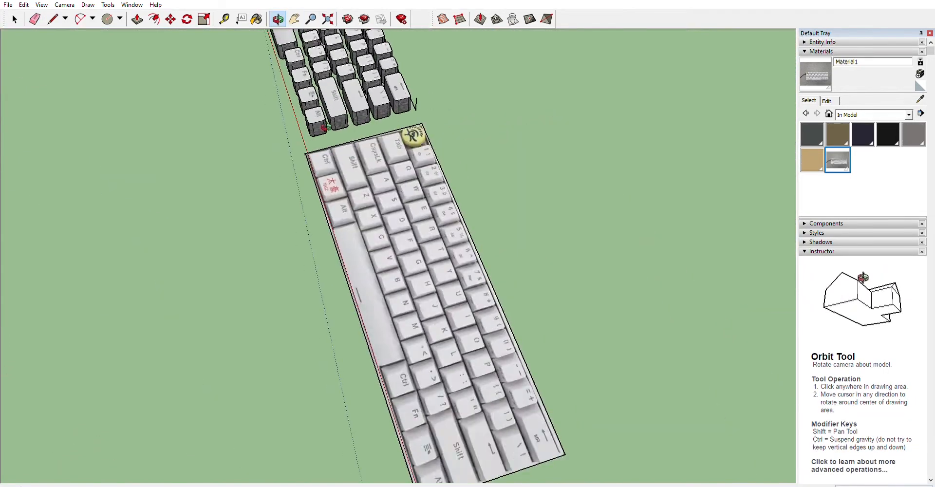
{"action": "scroll", "coordinate": [415, 136], "scroll_direction": "up", "scroll_amount": 5}
{"action": "middle_click_drag", "start_coordinate": [458, 194], "coordinate": [426, 117]}
{"action": "scroll", "coordinate": [469, 360], "scroll_direction": "down", "scroll_amount": 5}
{"action": "scroll", "coordinate": [454, 175], "scroll_direction": "up", "scroll_amount": 6}
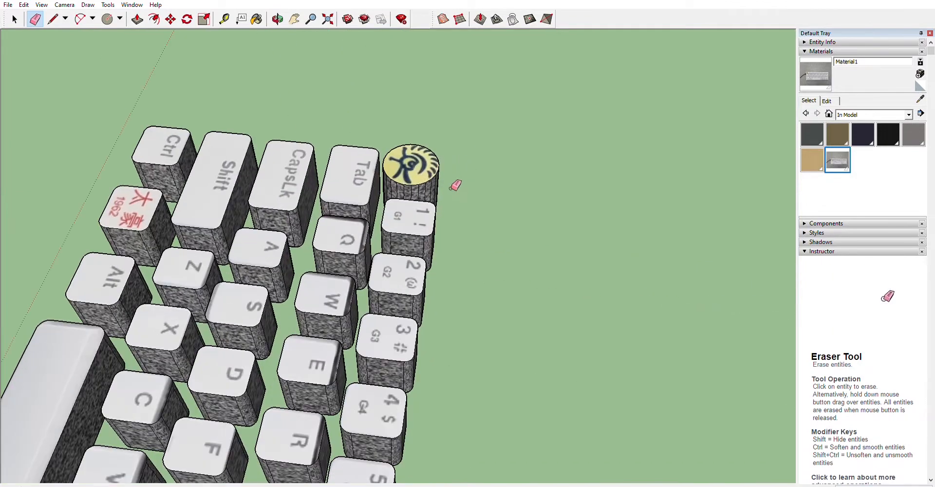
{"action": "scroll", "coordinate": [475, 189], "scroll_direction": "down", "scroll_amount": 5}
{"action": "middle_click_drag", "start_coordinate": [234, 297], "coordinate": [346, 354]}
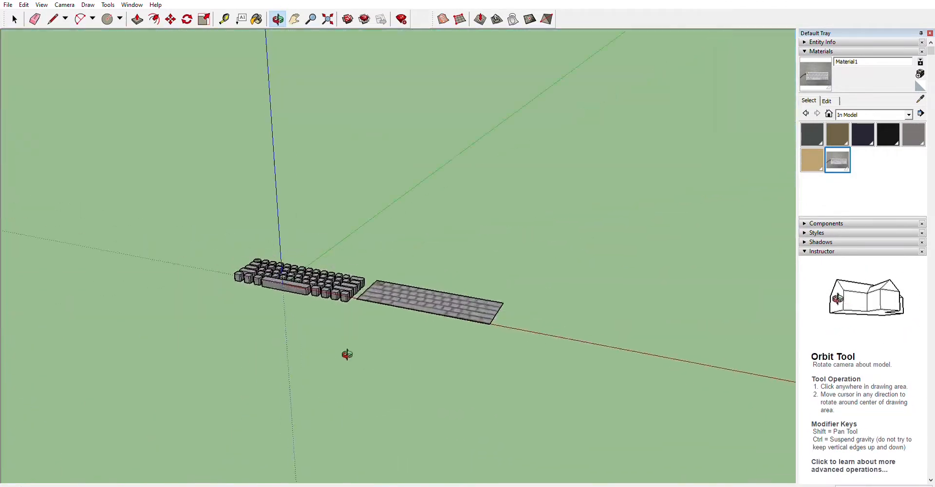
In top view, move the keyboard photo plane clear of the extruded keys.
{"action": "left_click", "coordinate": [64, 5]}
{"action": "left_click", "coordinate": [197, 28]}
{"action": "key", "text": "space"}
{"action": "left_click_drag", "start_coordinate": [399, 217], "coordinate": [443, 267]}
{"action": "left_click", "coordinate": [170, 19]}
{"action": "left_click", "coordinate": [463, 250]}
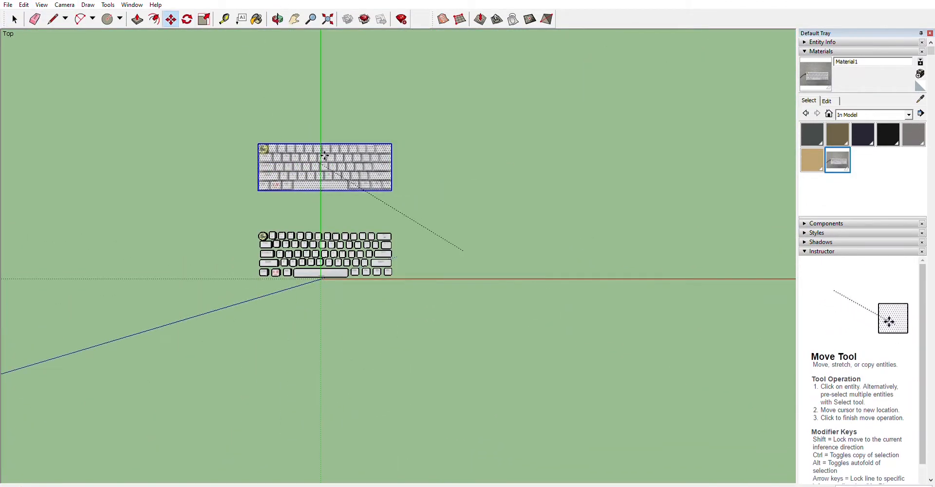
{"action": "left_click", "coordinate": [316, 137]}
In side view, select the rear keys and scale their height.
{"action": "middle_click_drag", "start_coordinate": [321, 214], "coordinate": [139, 18]}
{"action": "left_click", "coordinate": [211, 72]}
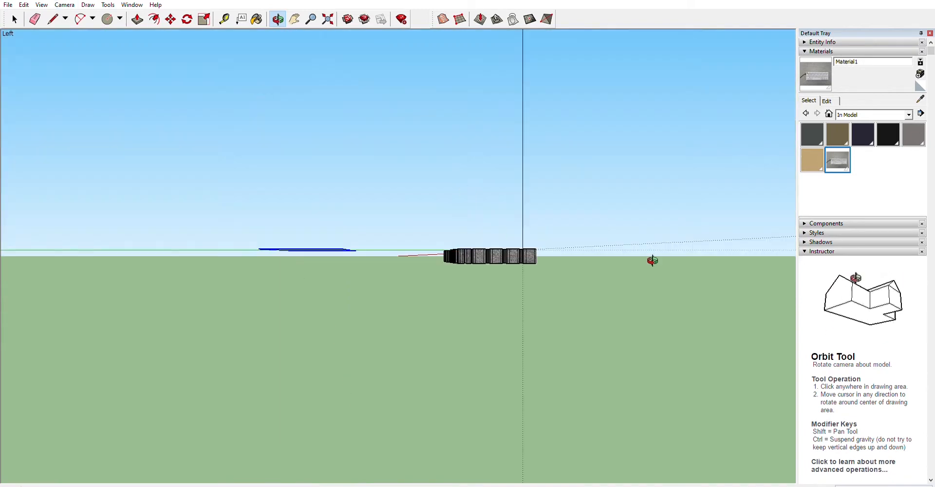
{"action": "left_click", "coordinate": [277, 13]}
{"action": "left_click_drag", "start_coordinate": [453, 253], "coordinate": [351, 287]}
{"action": "left_click", "coordinate": [218, 83]}
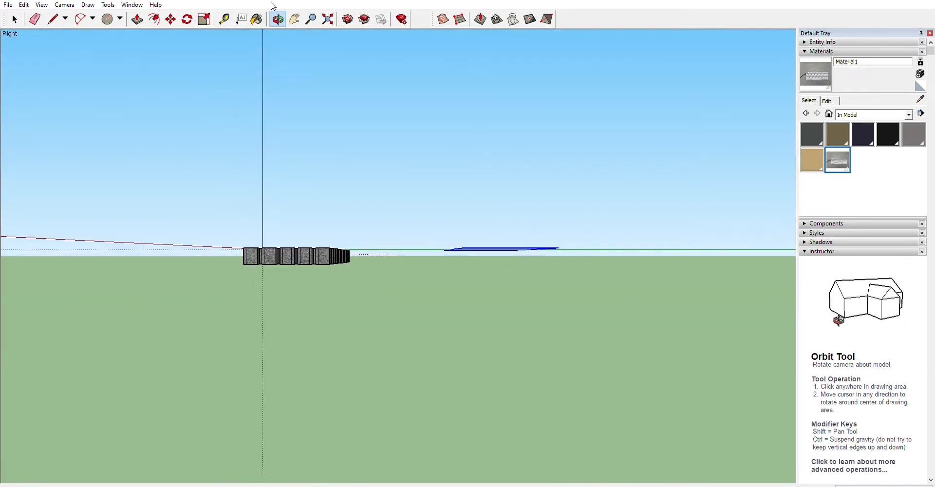
{"action": "left_click", "coordinate": [293, 18]}
{"action": "left_click_drag", "start_coordinate": [438, 178], "coordinate": [493, 180]}
{"action": "scroll", "coordinate": [334, 217], "scroll_direction": "up", "scroll_amount": 5}
{"action": "left_click_drag", "start_coordinate": [334, 217], "coordinate": [288, 201]}
{"action": "left_click", "coordinate": [15, 17]}
{"action": "left_click_drag", "start_coordinate": [397, 215], "coordinate": [554, 403]}
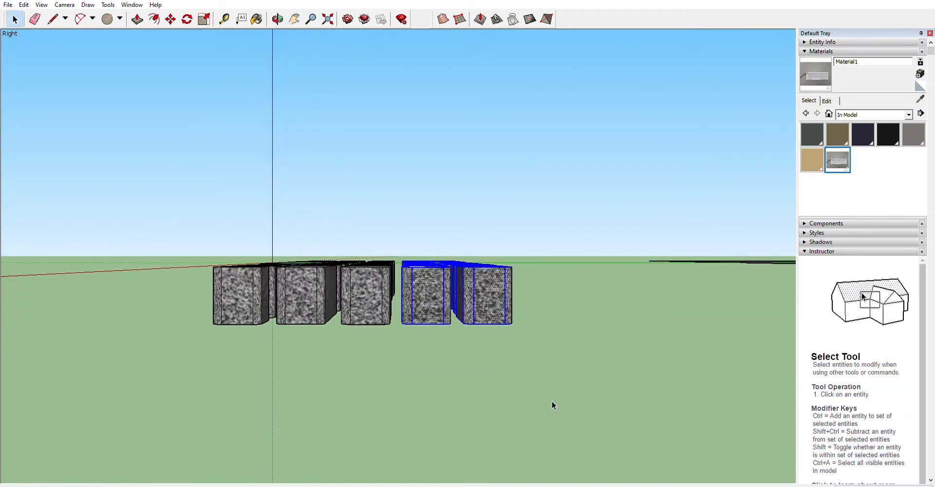
{"action": "left_click", "coordinate": [203, 19]}
{"action": "left_click_drag", "start_coordinate": [445, 260], "coordinate": [438, 251]}
Select the top two key rows and scale their height.
{"action": "left_click", "coordinate": [14, 19]}
{"action": "middle_click_drag", "start_coordinate": [303, 222], "coordinate": [394, 225], "text": "shift"}
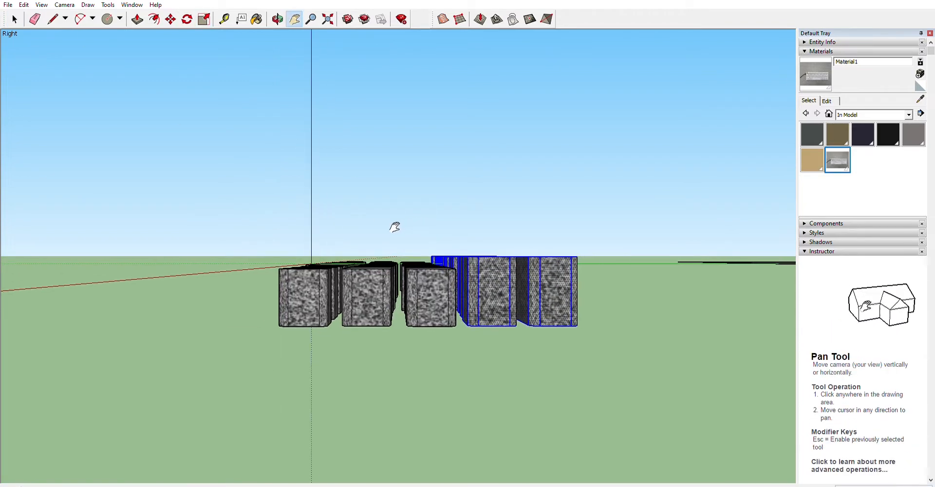
{"action": "middle_click_drag", "start_coordinate": [327, 146], "coordinate": [398, 141], "text": "shift"}
{"action": "left_click_drag", "start_coordinate": [398, 142], "coordinate": [401, 440]}
{"action": "scroll", "coordinate": [342, 123], "scroll_direction": "down", "scroll_amount": 5}
{"action": "scroll", "coordinate": [401, 439], "scroll_direction": "down", "scroll_amount": 3}
{"action": "left_click", "coordinate": [65, 5]}
{"action": "left_click", "coordinate": [214, 36]}
{"action": "scroll", "coordinate": [377, 351], "scroll_direction": "up", "scroll_amount": 1}
{"action": "key", "text": "space"}
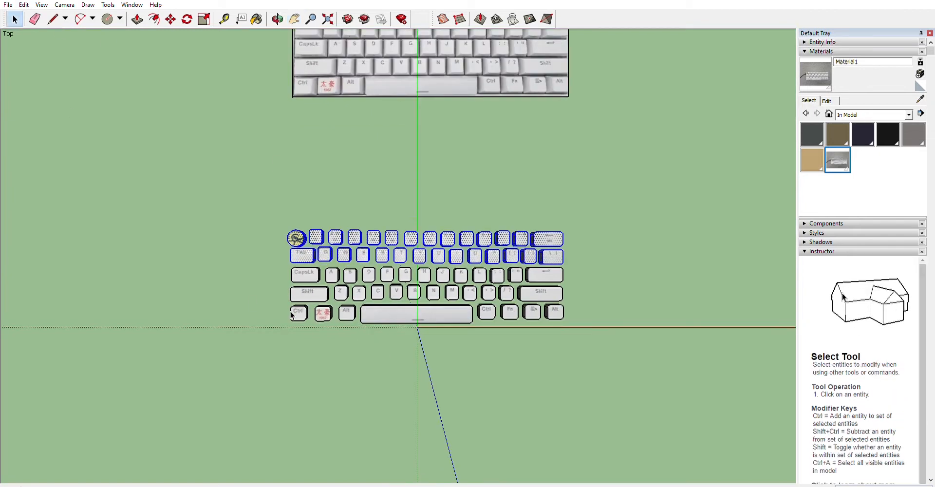
{"action": "left_click_drag", "start_coordinate": [575, 295], "coordinate": [574, 301]}
{"action": "middle_click_drag", "start_coordinate": [477, 351], "coordinate": [156, 209]}
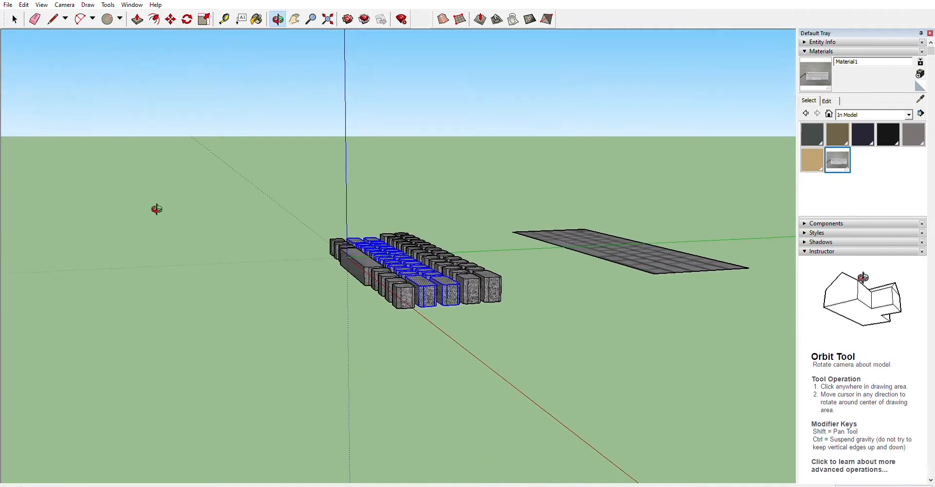
{"action": "key", "text": "s"}
{"action": "left_click_drag", "start_coordinate": [394, 257], "coordinate": [404, 266]}
Select the lower key rows in top view and scale their height.
{"action": "left_click", "coordinate": [64, 5]}
{"action": "left_click", "coordinate": [215, 36]}
{"action": "middle_click_drag", "start_coordinate": [105, 319], "coordinate": [78, 203], "text": "shift"}
{"action": "key", "text": "space"}
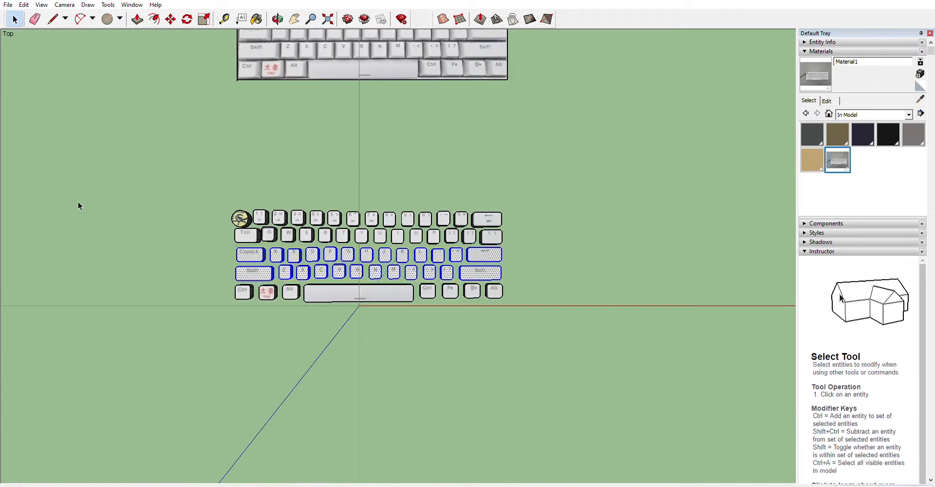
{"action": "middle_click_drag", "start_coordinate": [604, 385], "coordinate": [354, 261]}
{"action": "key", "text": "s"}
{"action": "left_click_drag", "start_coordinate": [407, 225], "coordinate": [410, 239]}
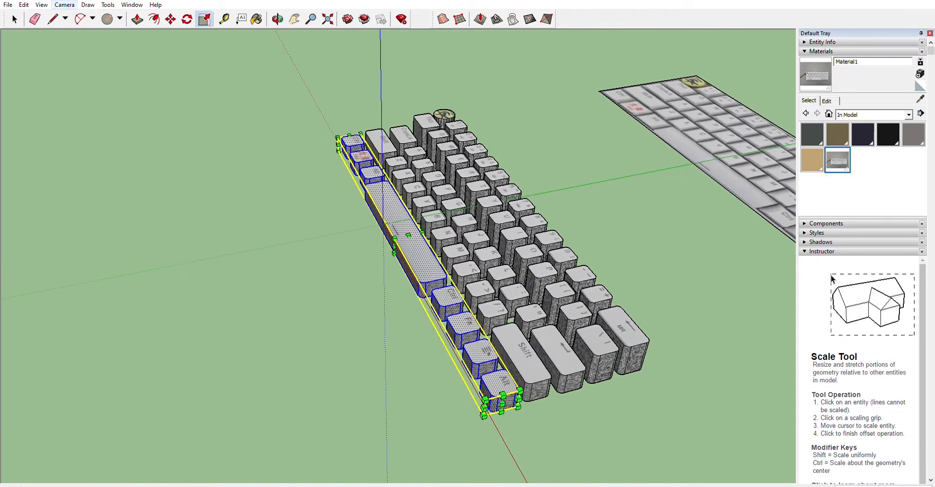
Push/pull the keyboard photo plane upward into a thick base slab.
{"action": "left_click", "coordinate": [65, 4]}
{"action": "left_click", "coordinate": [215, 35]}
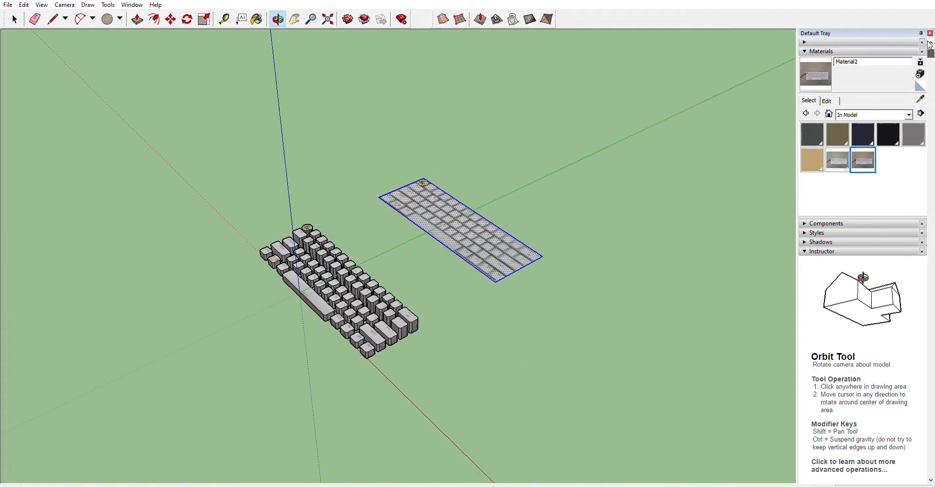
{"action": "left_click", "coordinate": [930, 33]}
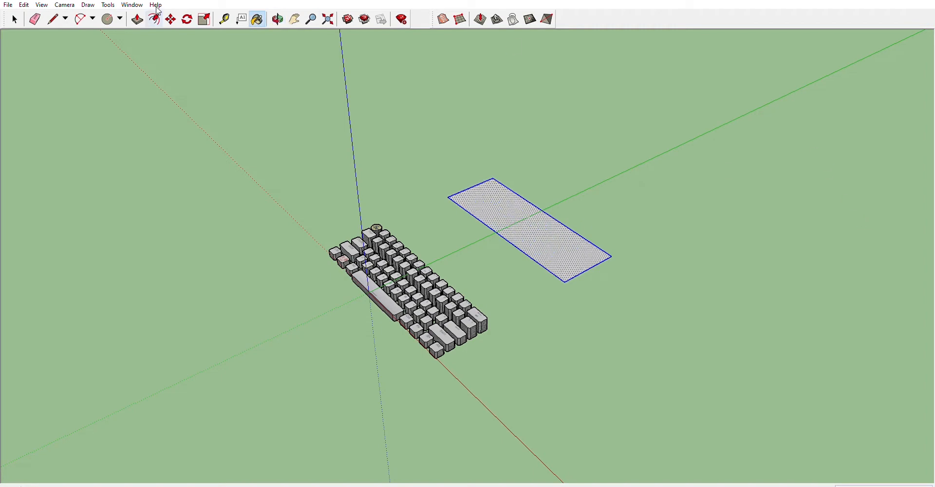
{"action": "left_click", "coordinate": [138, 19]}
{"action": "mouse_move", "coordinate": [510, 215]}
{"action": "left_mouse_down"}
{"action": "mouse_move", "coordinate": [504, 191]}
{"action": "mouse_move", "coordinate": [508, 206]}
{"action": "left_mouse_up"}
{"action": "left_click", "coordinate": [278, 19]}
{"action": "left_click_drag", "start_coordinate": [490, 321], "coordinate": [498, 242]}
{"action": "scroll", "coordinate": [498, 242], "scroll_direction": "up", "scroll_amount": 5}
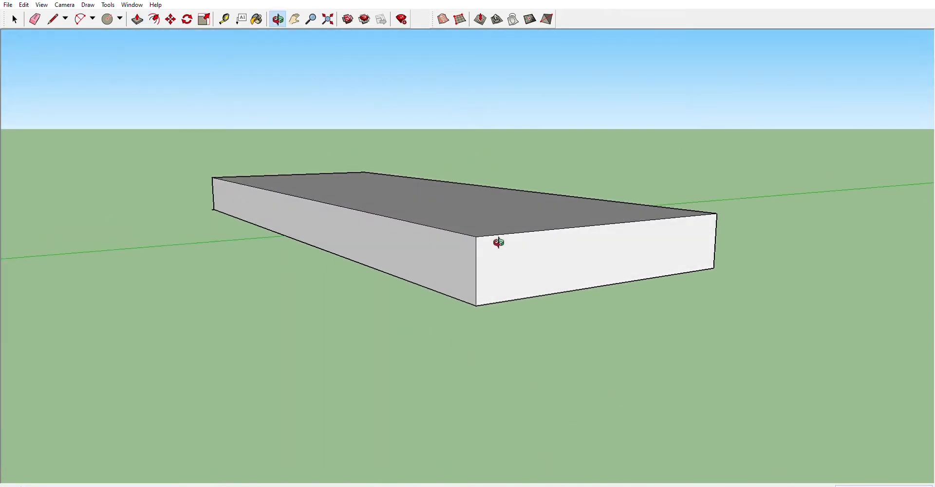
Position the photo texture on the slab's front face so the keyboard's front edge and dragon logo fit it.
{"action": "key", "text": "space"}
{"action": "left_click", "coordinate": [318, 217]}
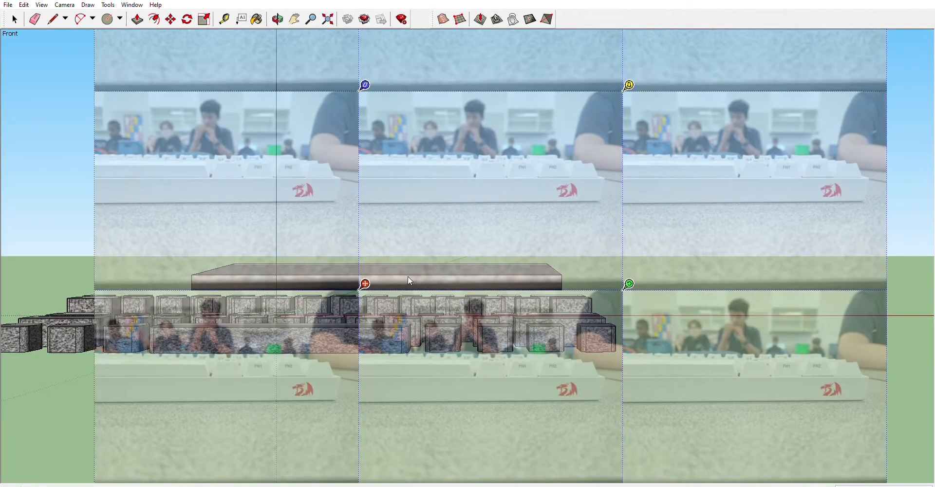
{"action": "scroll", "coordinate": [408, 276], "scroll_direction": "down", "scroll_amount": 3}
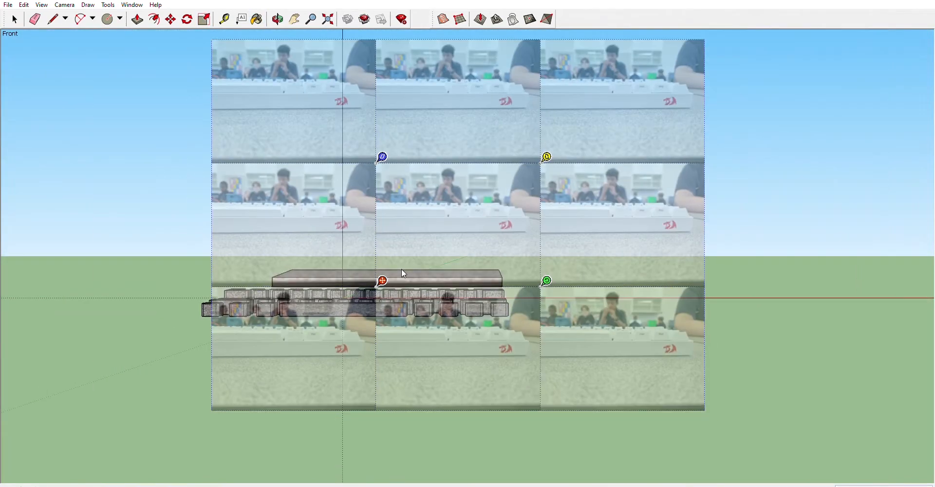
{"action": "left_click_drag", "start_coordinate": [547, 281], "coordinate": [477, 292]}
{"action": "scroll", "coordinate": [480, 291], "scroll_direction": "up", "scroll_amount": 5}
{"action": "scroll", "coordinate": [485, 276], "scroll_direction": "down", "scroll_amount": 3}
{"action": "scroll", "coordinate": [486, 274], "scroll_direction": "up", "scroll_amount": 3}
{"action": "left_click_drag", "start_coordinate": [506, 237], "coordinate": [560, 241]}
{"action": "left_click_drag", "start_coordinate": [592, 343], "coordinate": [675, 373]}
{"action": "left_click_drag", "start_coordinate": [632, 297], "coordinate": [578, 313]}
{"action": "scroll", "coordinate": [361, 273], "scroll_direction": "down", "scroll_amount": 4}
{"action": "left_click_drag", "start_coordinate": [493, 319], "coordinate": [588, 315]}
{"action": "left_click_drag", "start_coordinate": [551, 303], "coordinate": [469, 341]}
{"action": "scroll", "coordinate": [457, 335], "scroll_direction": "up", "scroll_amount": 4}
{"action": "left_click_drag", "start_coordinate": [481, 288], "coordinate": [474, 283]}
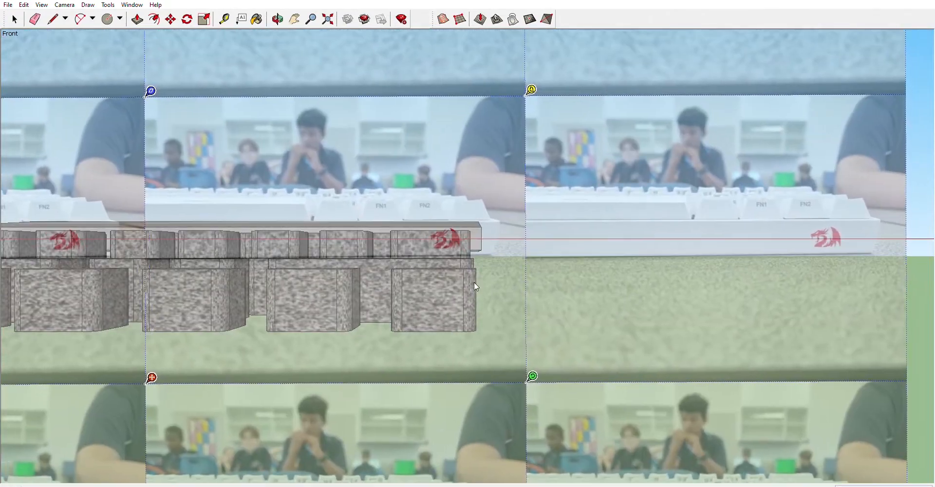
{"action": "scroll", "coordinate": [507, 261], "scroll_direction": "down", "scroll_amount": 4}
{"action": "key", "text": "Return"}
Paint the slab's front face beside the logo with plain grey sampled from the texture.
{"action": "key", "text": "b"}
{"action": "scroll", "coordinate": [497, 246], "scroll_direction": "up", "scroll_amount": 5}
{"action": "scroll", "coordinate": [511, 251], "scroll_direction": "down", "scroll_amount": 2}
{"action": "scroll", "coordinate": [336, 262], "scroll_direction": "down", "scroll_amount": 2}
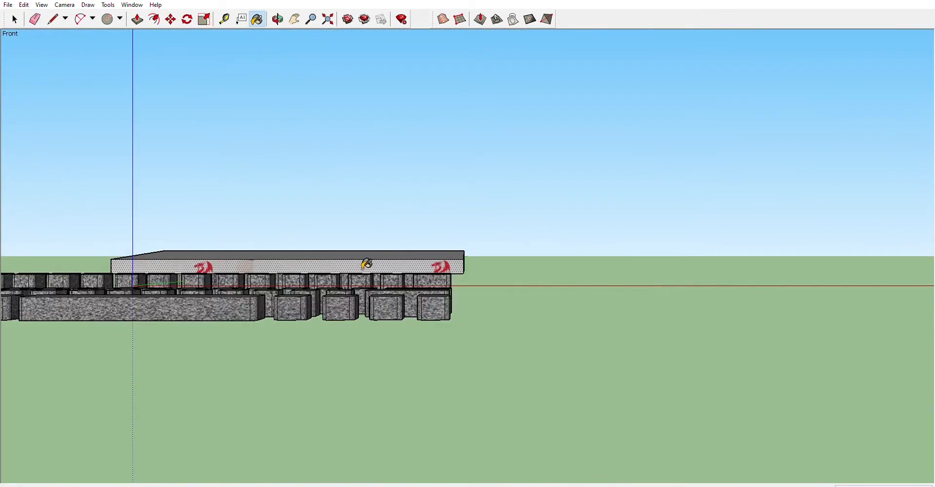
{"action": "scroll", "coordinate": [186, 256], "scroll_direction": "up", "scroll_amount": 4}
{"action": "scroll", "coordinate": [190, 261], "scroll_direction": "down", "scroll_amount": 2}
{"action": "key", "text": "l"}
{"action": "scroll", "coordinate": [269, 271], "scroll_direction": "up", "scroll_amount": 4}
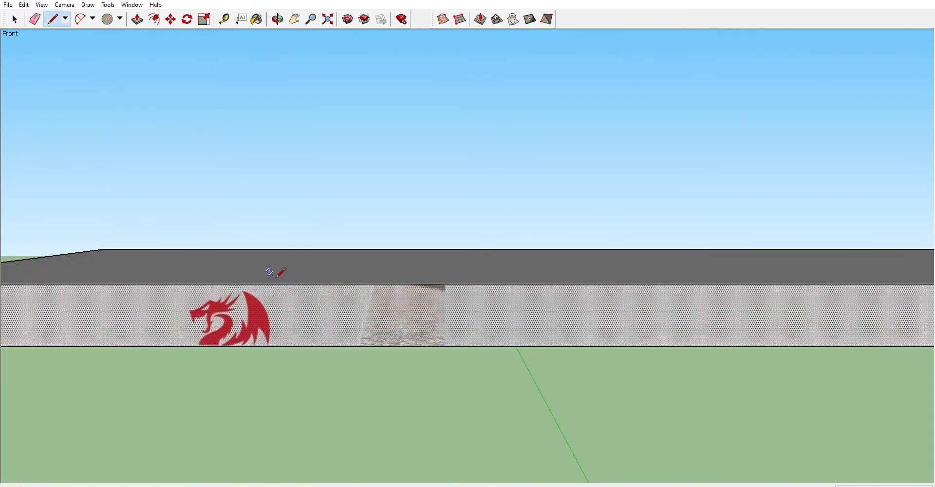
{"action": "left_click", "coordinate": [446, 284]}
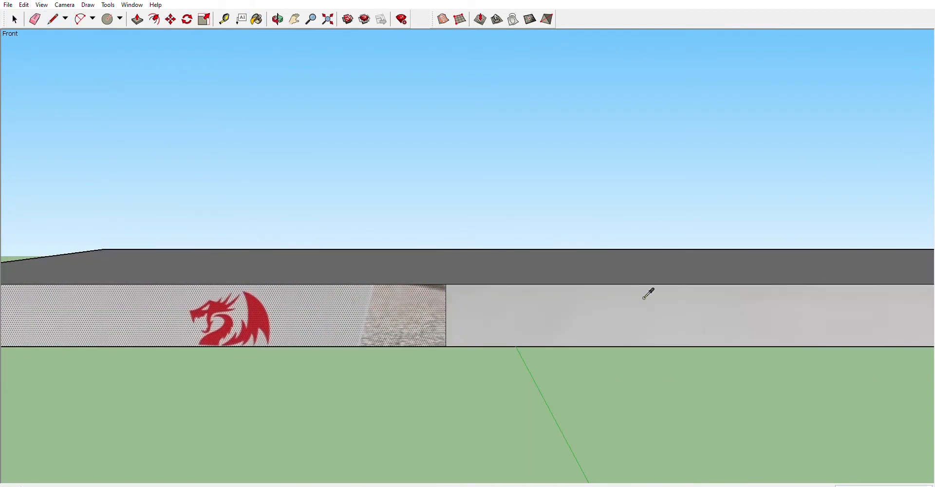
{"action": "key", "text": "b"}
{"action": "scroll", "coordinate": [348, 303], "scroll_direction": "down", "scroll_amount": 5}
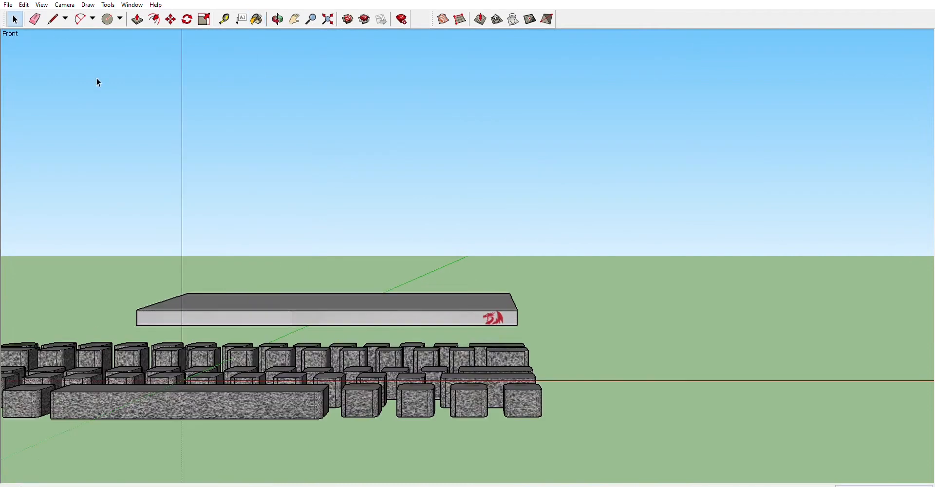
{"action": "left_click", "coordinate": [224, 19]}
{"action": "scroll", "coordinate": [526, 302], "scroll_direction": "up", "scroll_amount": 6}
{"action": "middle_click_drag", "start_coordinate": [668, 168], "coordinate": [533, 167]}
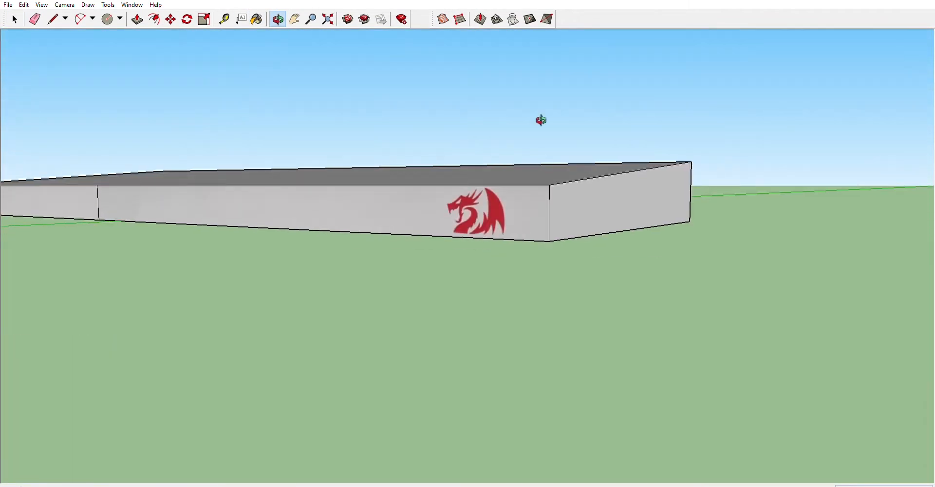
{"action": "middle_click_drag", "start_coordinate": [542, 120], "coordinate": [372, 204]}
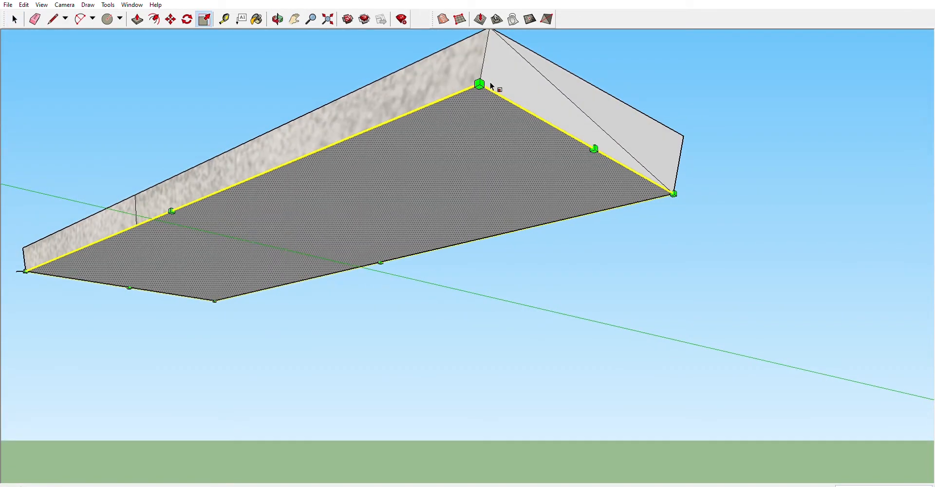
{"action": "key", "text": "ctrl+z"}
Switch to top view and select all the extruded keys together.
{"action": "left_click", "coordinate": [14, 19]}
{"action": "left_click", "coordinate": [195, 117]}
{"action": "scroll", "coordinate": [330, 229], "scroll_direction": "down", "scroll_amount": 3}
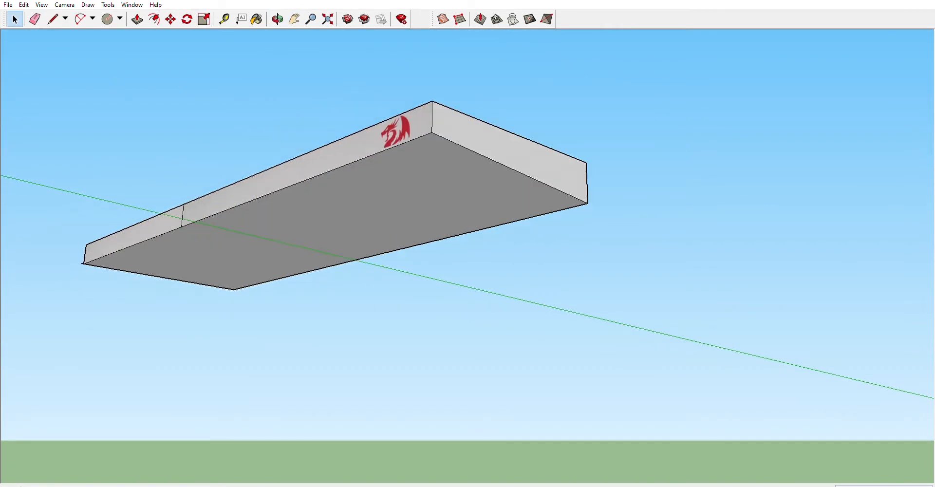
{"action": "middle_click_drag", "start_coordinate": [336, 155], "coordinate": [389, 253]}
{"action": "scroll", "coordinate": [376, 213], "scroll_direction": "down", "scroll_amount": 8}
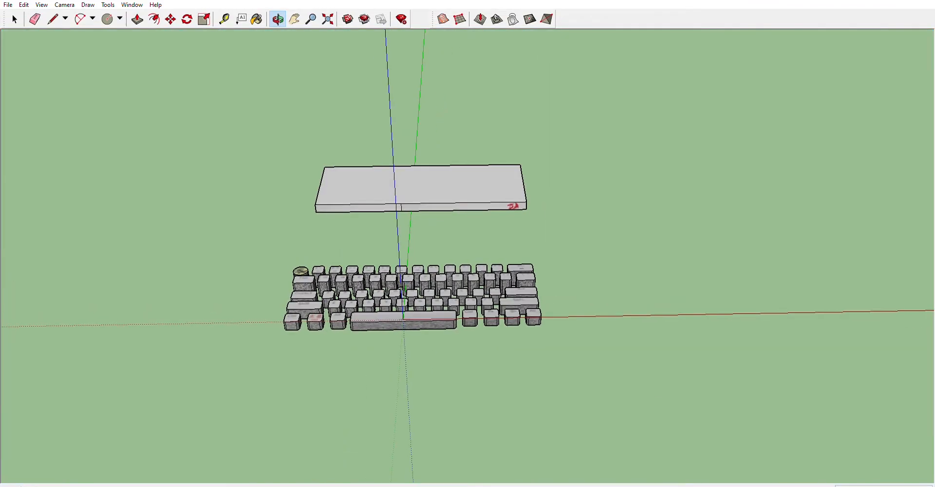
{"action": "left_click", "coordinate": [65, 5]}
{"action": "mouse_move", "coordinate": [95, 40]}
{"action": "left_click", "coordinate": [213, 44]}
{"action": "left_click_drag", "start_coordinate": [590, 443], "coordinate": [589, 439]}
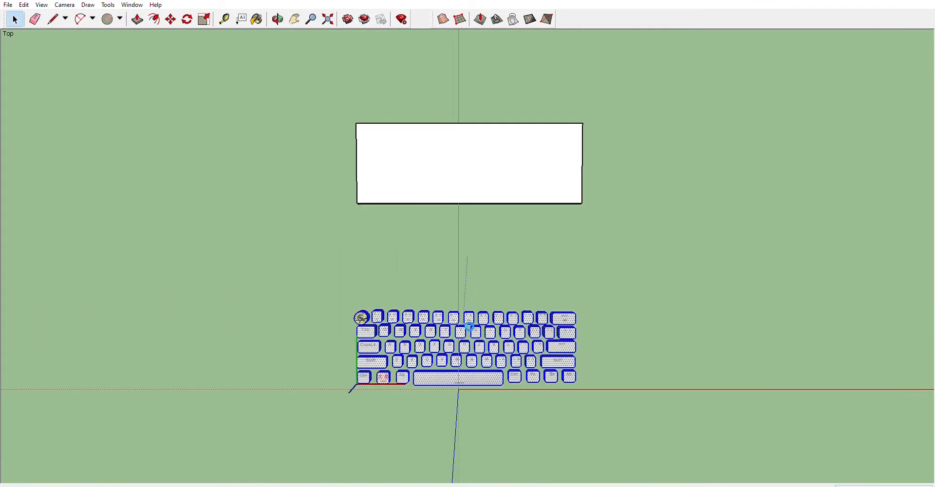
Move the selected keys onto the top of the base slab.
{"action": "left_click", "coordinate": [278, 19]}
{"action": "left_click_drag", "start_coordinate": [494, 247], "coordinate": [461, 231]}
{"action": "scroll", "coordinate": [474, 213], "scroll_direction": "up", "scroll_amount": 4}
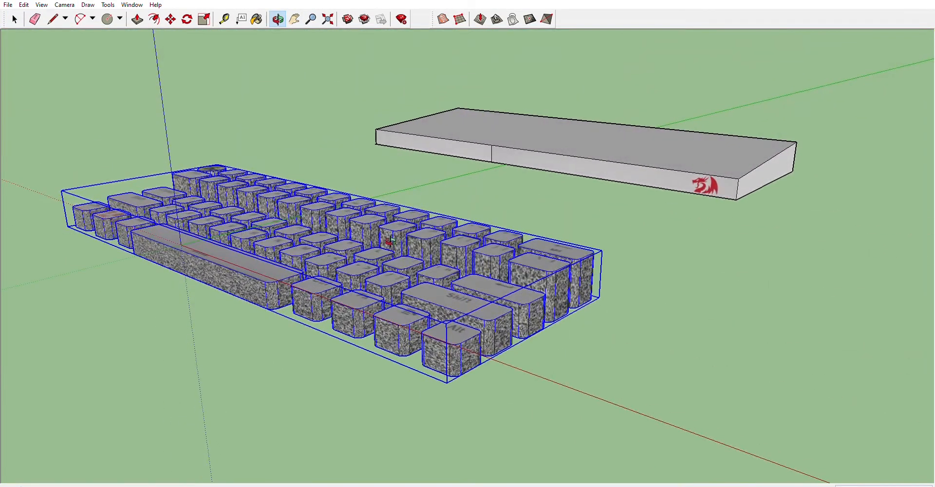
{"action": "scroll", "coordinate": [391, 241], "scroll_direction": "down", "scroll_amount": 3}
{"action": "left_click", "coordinate": [64, 5]}
{"action": "mouse_move", "coordinate": [95, 40]}
{"action": "left_click", "coordinate": [200, 39]}
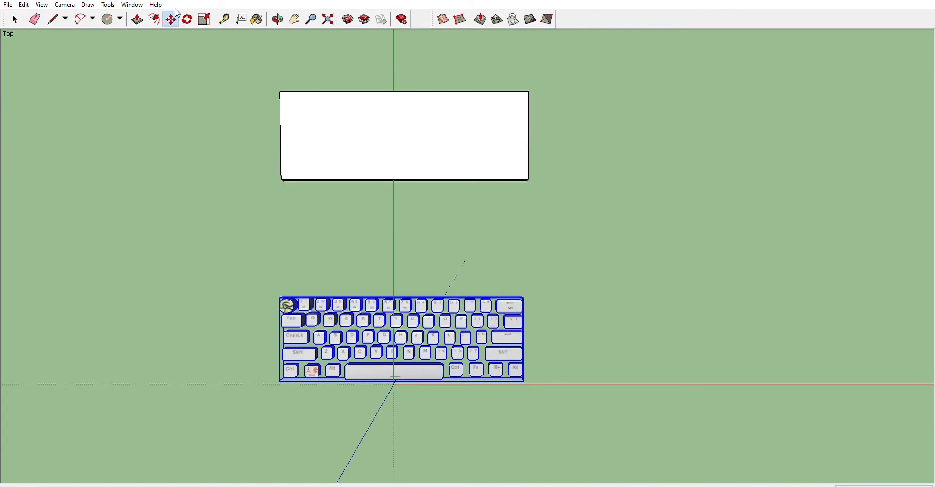
{"action": "left_click_drag", "start_coordinate": [414, 319], "coordinate": [418, 111]}
{"action": "left_click_drag", "start_coordinate": [444, 231], "coordinate": [538, 215]}
{"action": "key", "text": "m"}
{"action": "middle_click_drag", "start_coordinate": [492, 188], "coordinate": [216, 225]}
{"action": "key", "text": "space"}
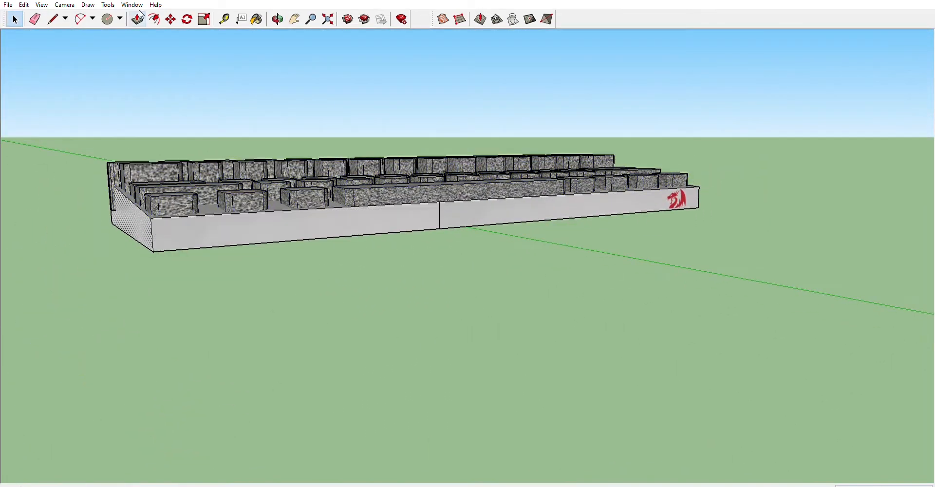
Orbit and zoom around the finished keyboard to inspect the textured keys and base slab from several angles.
{"action": "left_click", "coordinate": [14, 17]}
{"action": "middle_click_drag", "start_coordinate": [287, 117], "coordinate": [230, 299]}
{"action": "left_click_drag", "start_coordinate": [230, 299], "coordinate": [453, 214]}
{"action": "scroll", "coordinate": [468, 173], "scroll_direction": "up", "scroll_amount": 7}
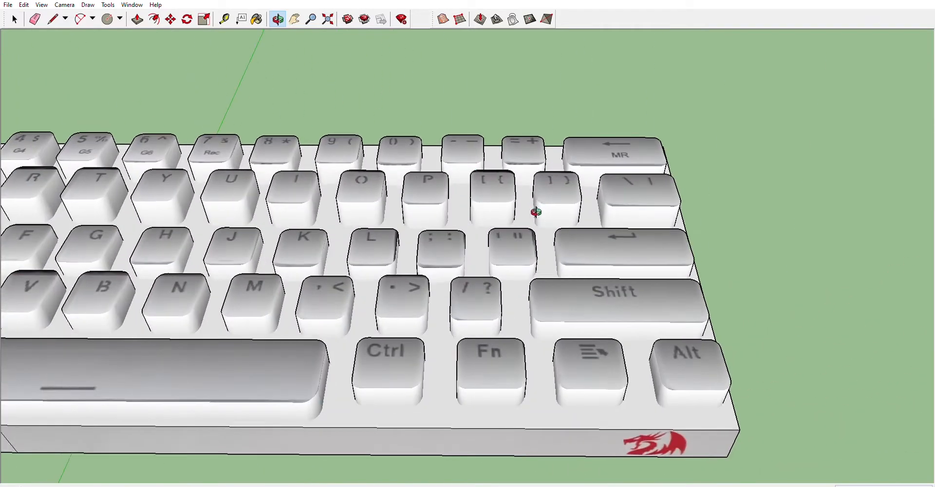
{"action": "left_click_drag", "start_coordinate": [534, 211], "coordinate": [514, 228]}
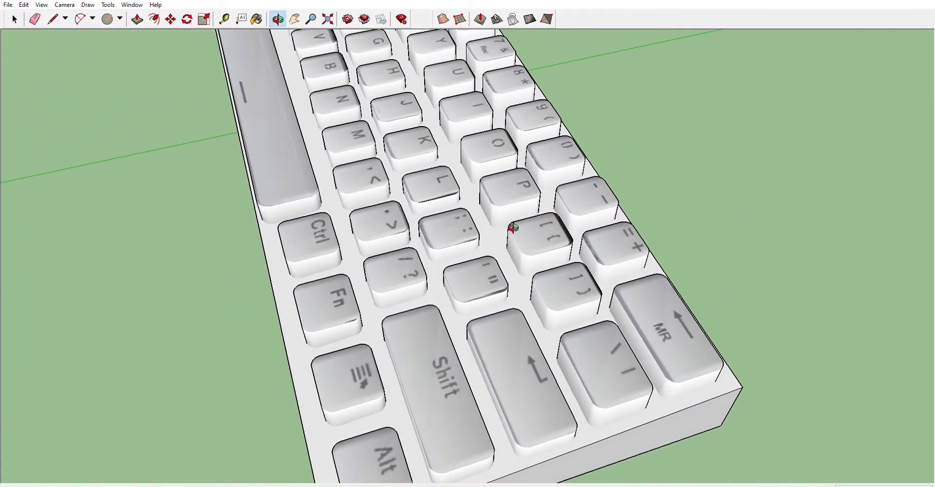
{"action": "scroll", "coordinate": [524, 232], "scroll_direction": "down", "scroll_amount": 3}
{"action": "left_click_drag", "start_coordinate": [374, 126], "coordinate": [540, 127]}
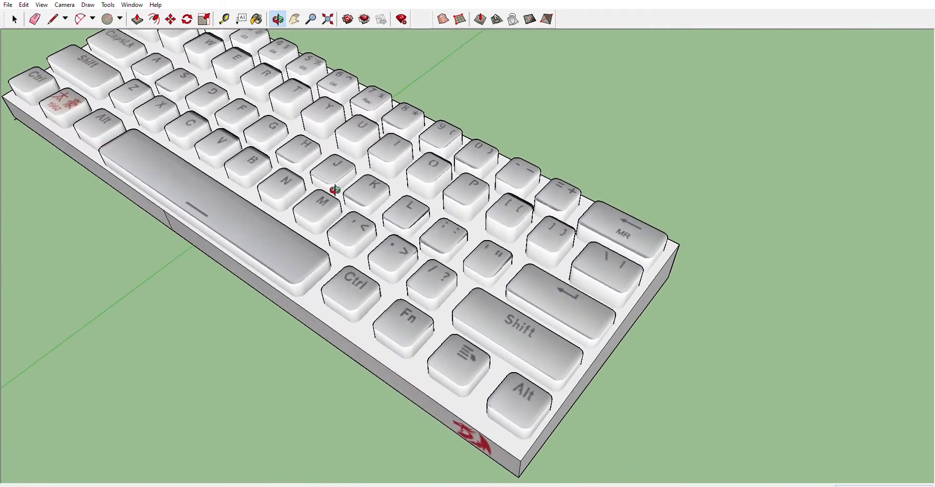
{"action": "left_click_drag", "start_coordinate": [335, 190], "coordinate": [440, 174]}
{"action": "scroll", "coordinate": [440, 173], "scroll_direction": "down", "scroll_amount": 3}
{"action": "left_click_drag", "start_coordinate": [290, 187], "coordinate": [492, 130]}
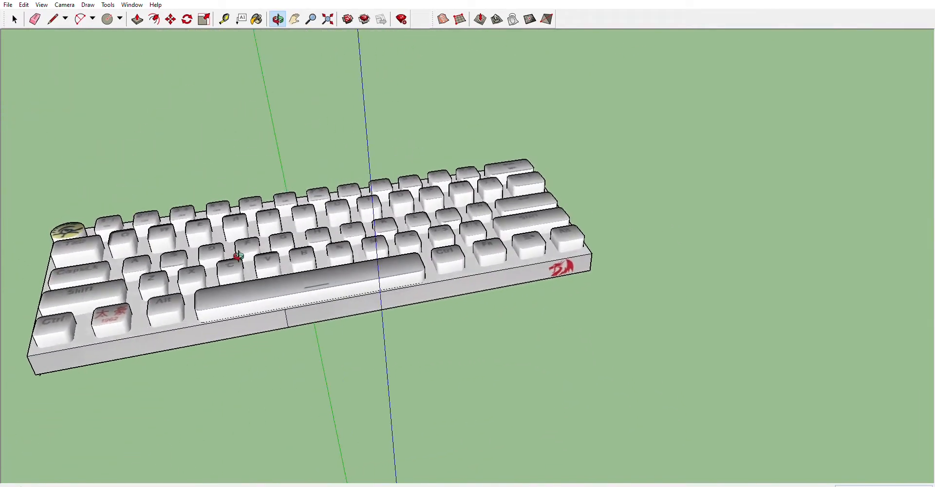
{"action": "left_click_drag", "start_coordinate": [238, 255], "coordinate": [337, 190]}
{"action": "scroll", "coordinate": [347, 199], "scroll_direction": "down", "scroll_amount": 3}
{"action": "left_click_drag", "start_coordinate": [83, 312], "coordinate": [102, 338]}
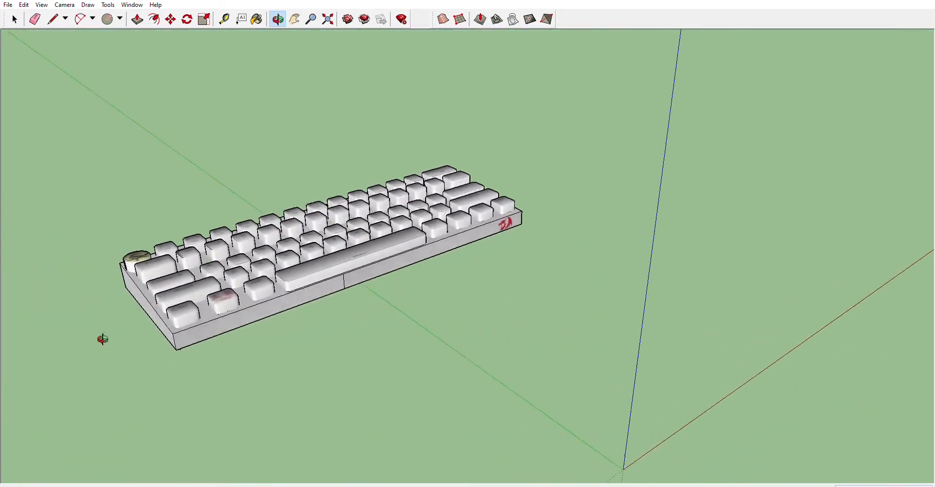
{"action": "mouse_move", "coordinate": [433, 202]}
{"action": "left_mouse_down"}
{"action": "mouse_move", "coordinate": [320, 255]}
{"action": "mouse_move", "coordinate": [251, 271]}
{"action": "mouse_move", "coordinate": [441, 229]}
{"action": "left_mouse_up"}
{"action": "scroll", "coordinate": [418, 167], "scroll_direction": "up", "scroll_amount": 3}
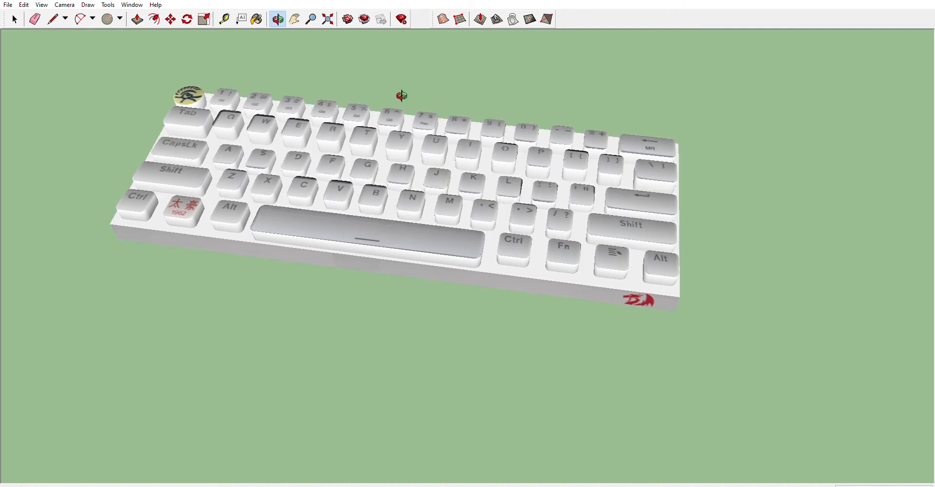
{"action": "scroll", "coordinate": [260, 157], "scroll_direction": "up", "scroll_amount": 3}
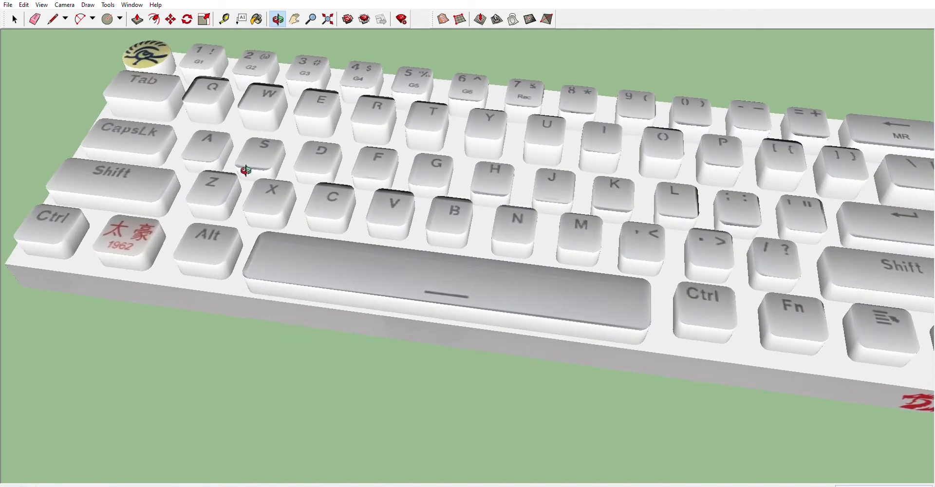
{"action": "left_click_drag", "start_coordinate": [246, 167], "coordinate": [337, 442]}
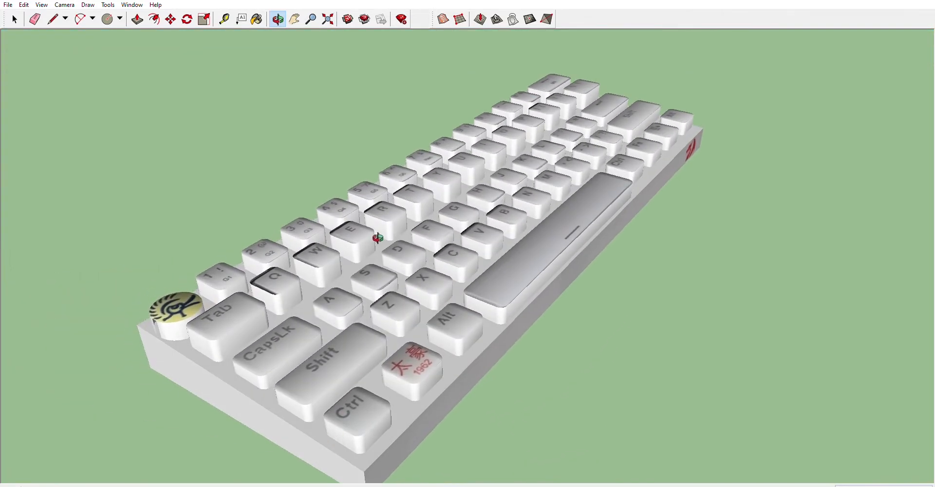
{"action": "left_click_drag", "start_coordinate": [378, 237], "coordinate": [173, 273]}
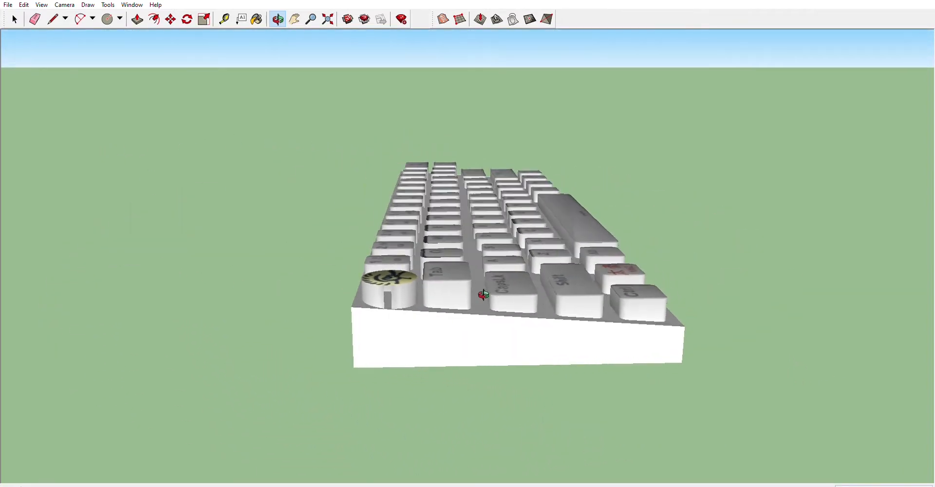